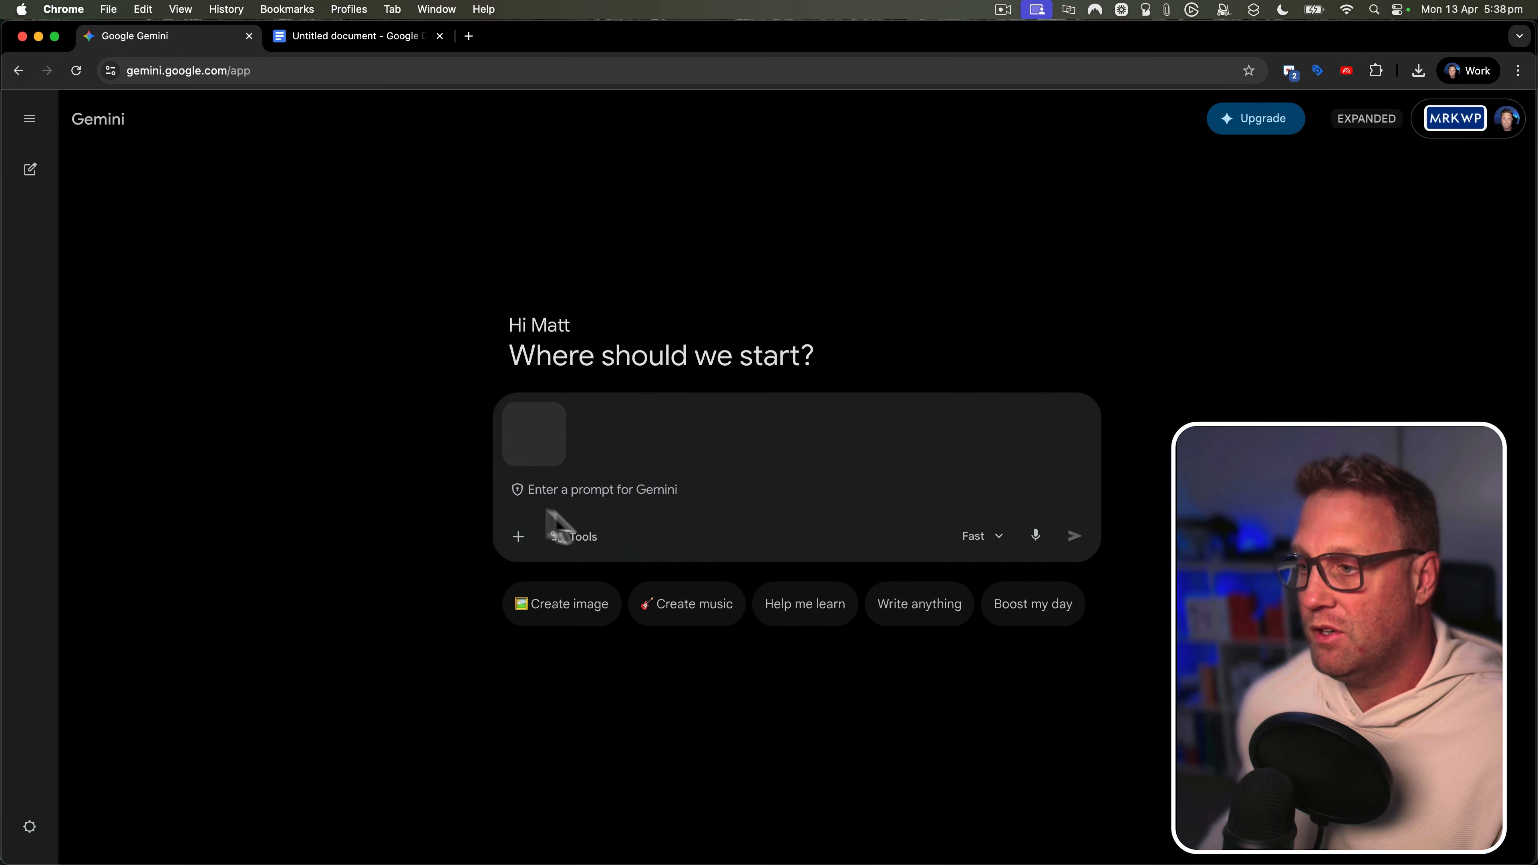
Attach the photo "Storage Spot - Minchinbury © Salty Dingo 2026 BH-0156.jpg" from the originals/external folder to the Gemini prompt.
click(517, 536)
click(543, 576)
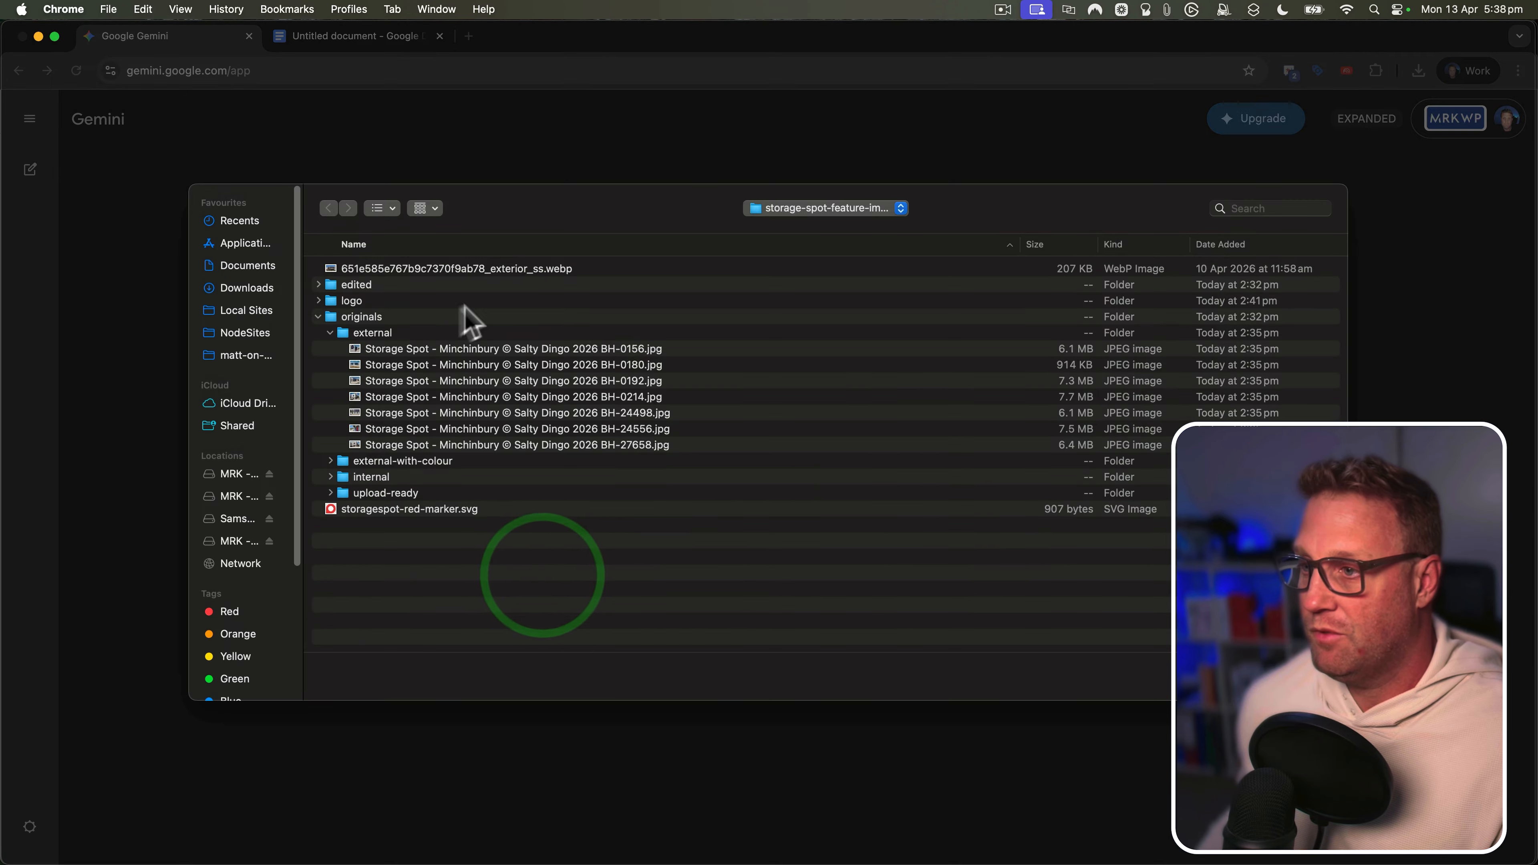
click(447, 349)
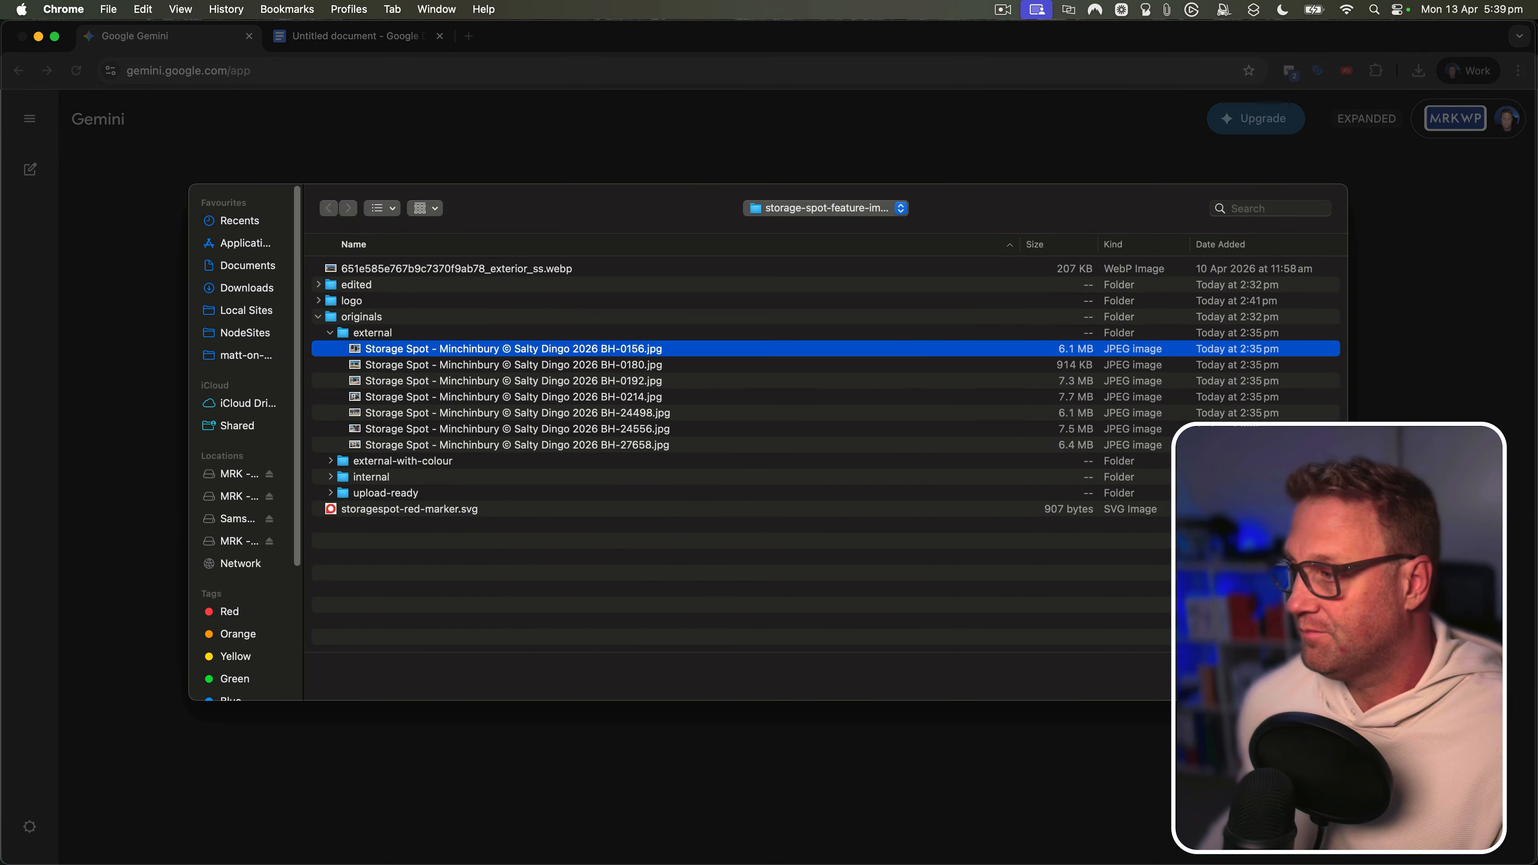
click(1303, 677)
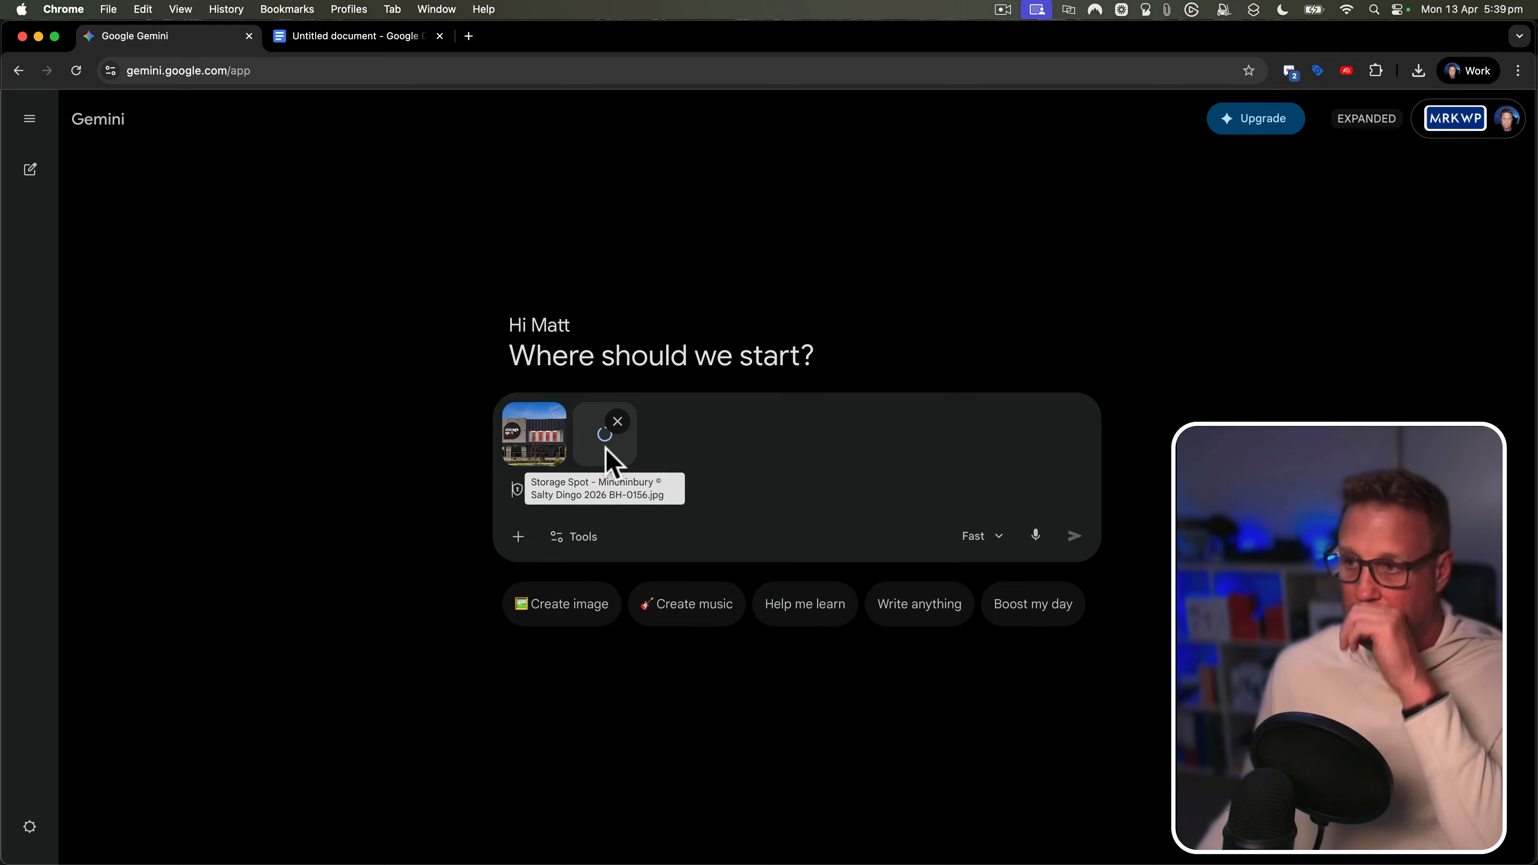
Switch to the Google Docs prompt document and change the ending of the Image 2 file name to BH-0156.
click(285, 35)
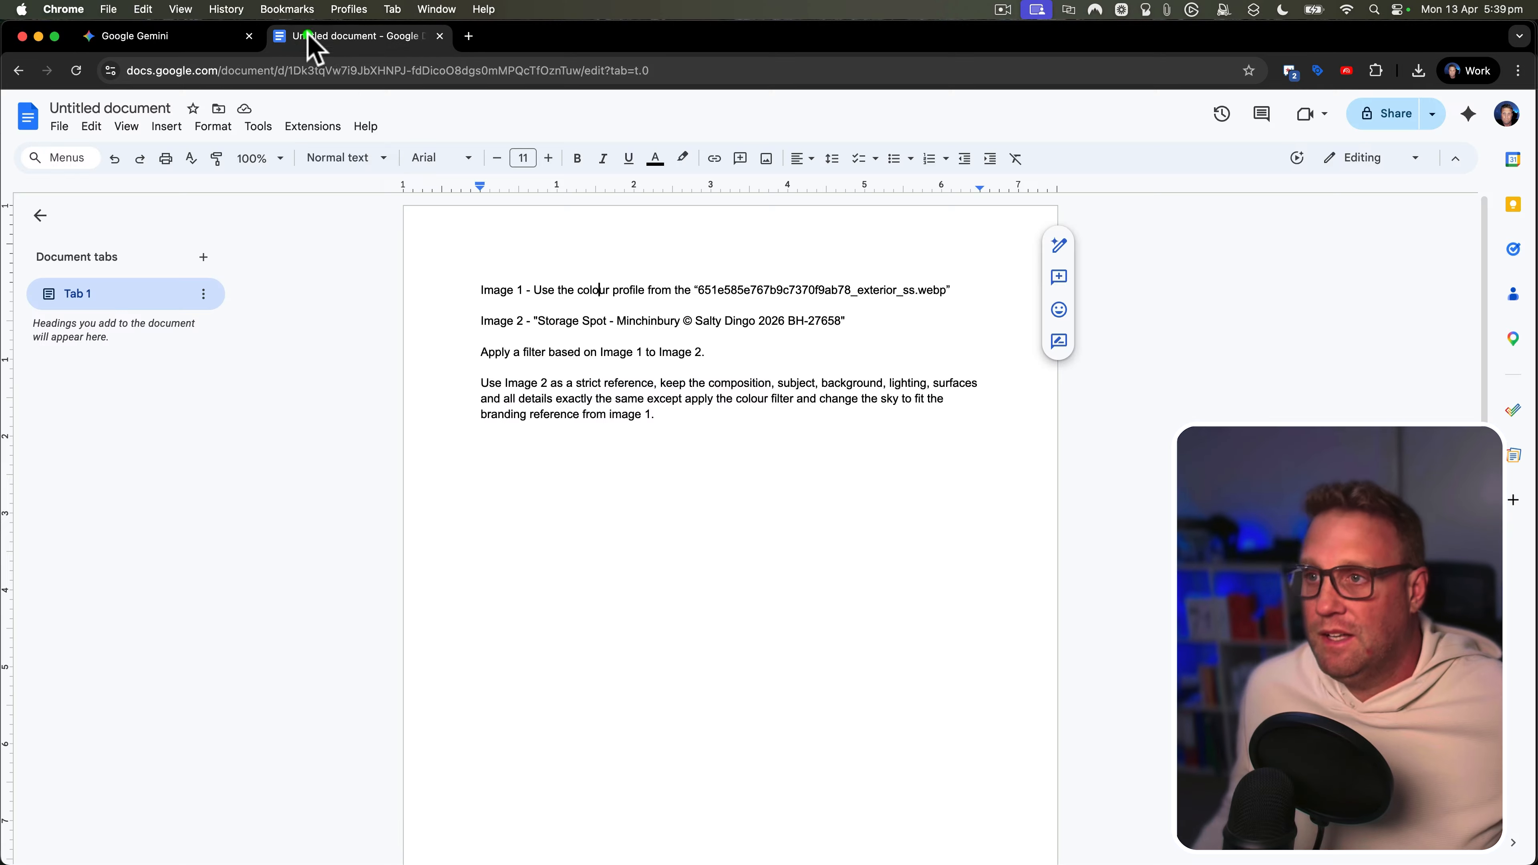
click(495, 289)
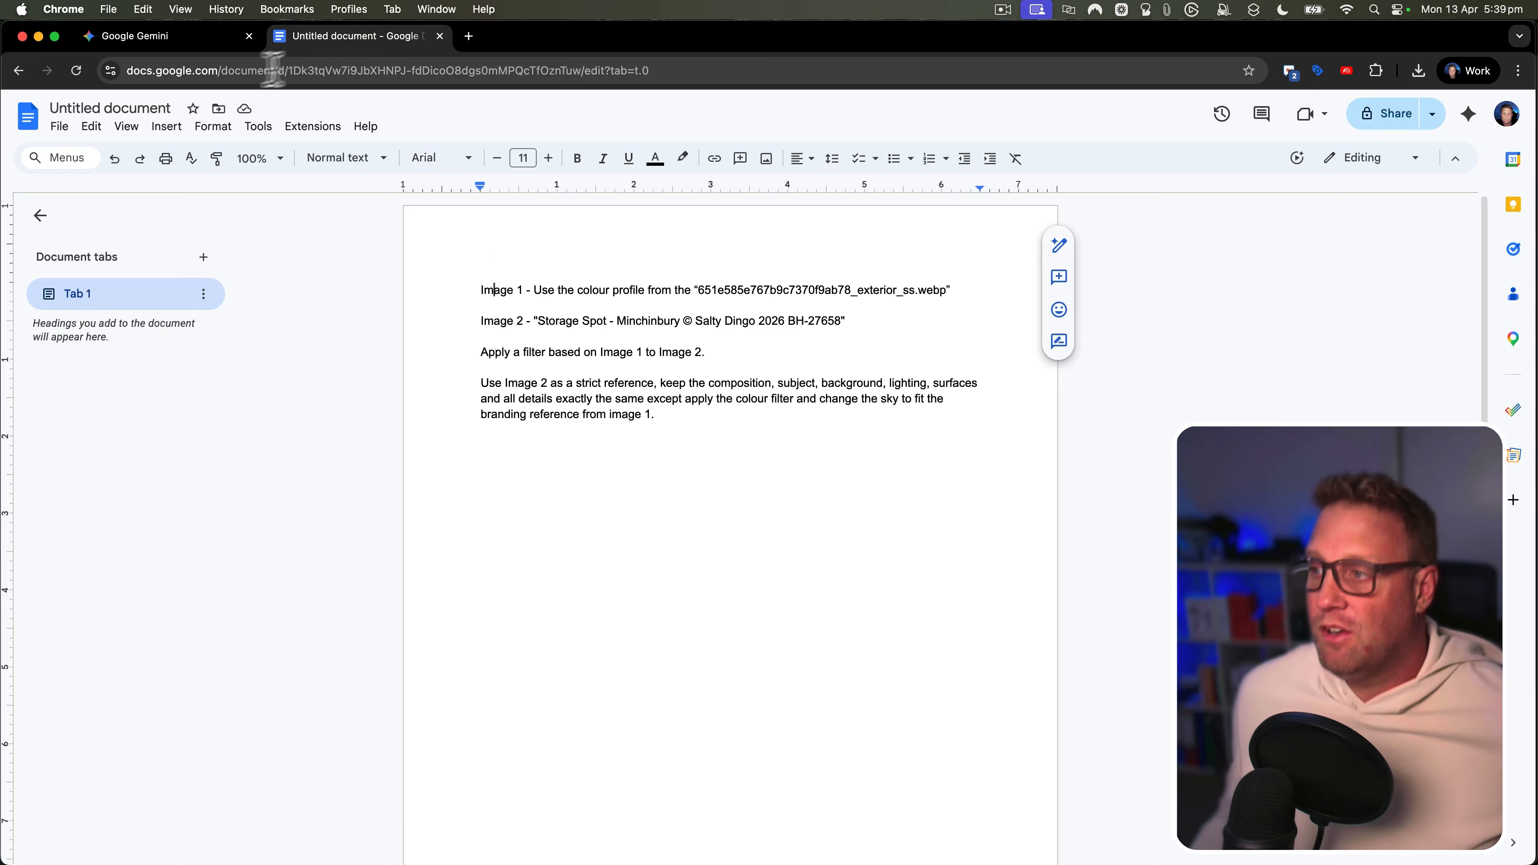
click(169, 40)
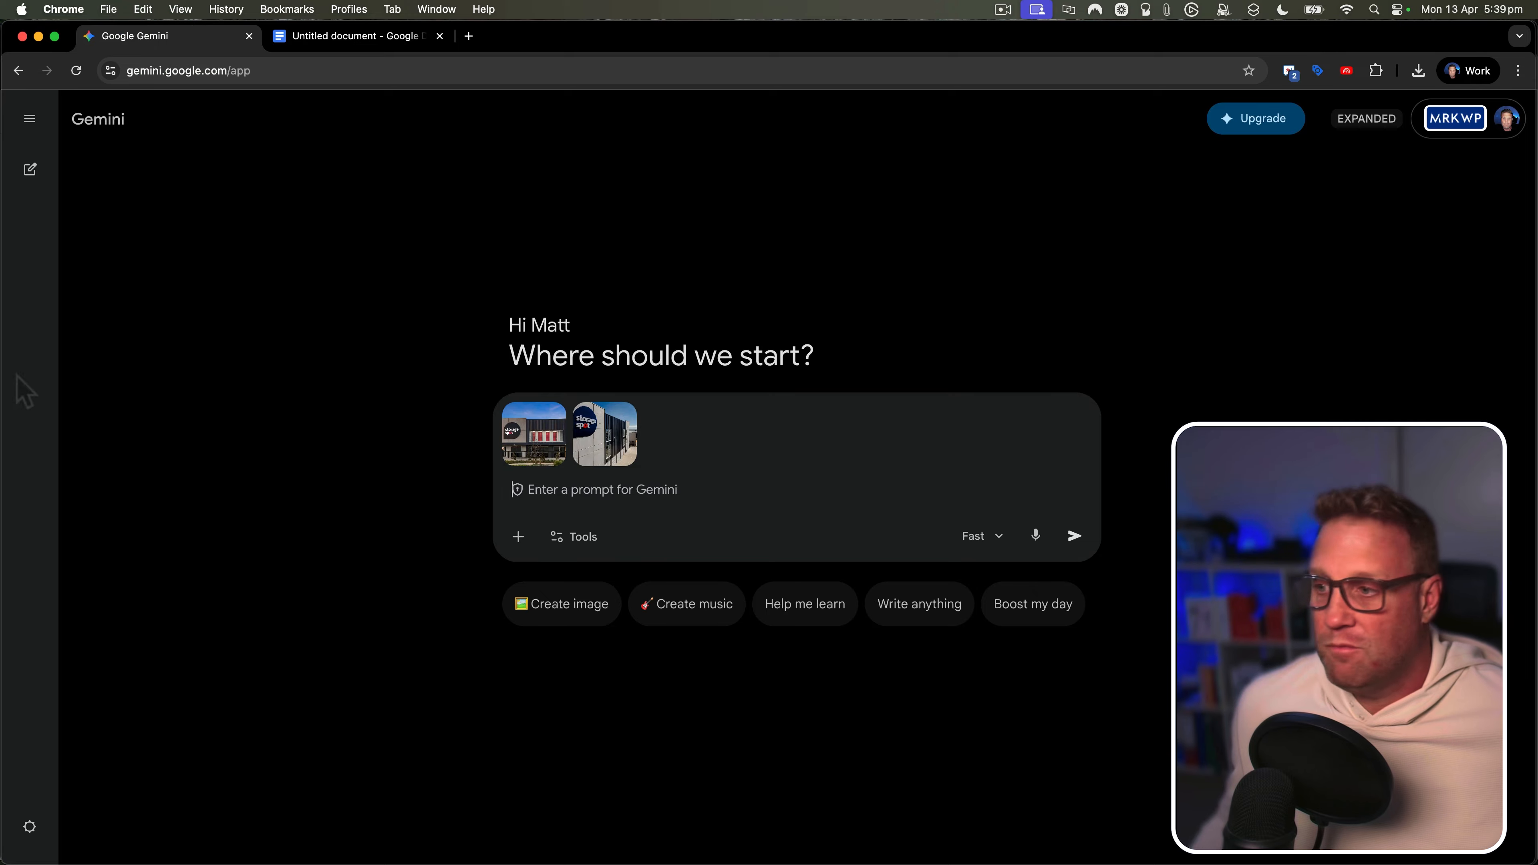
click(330, 37)
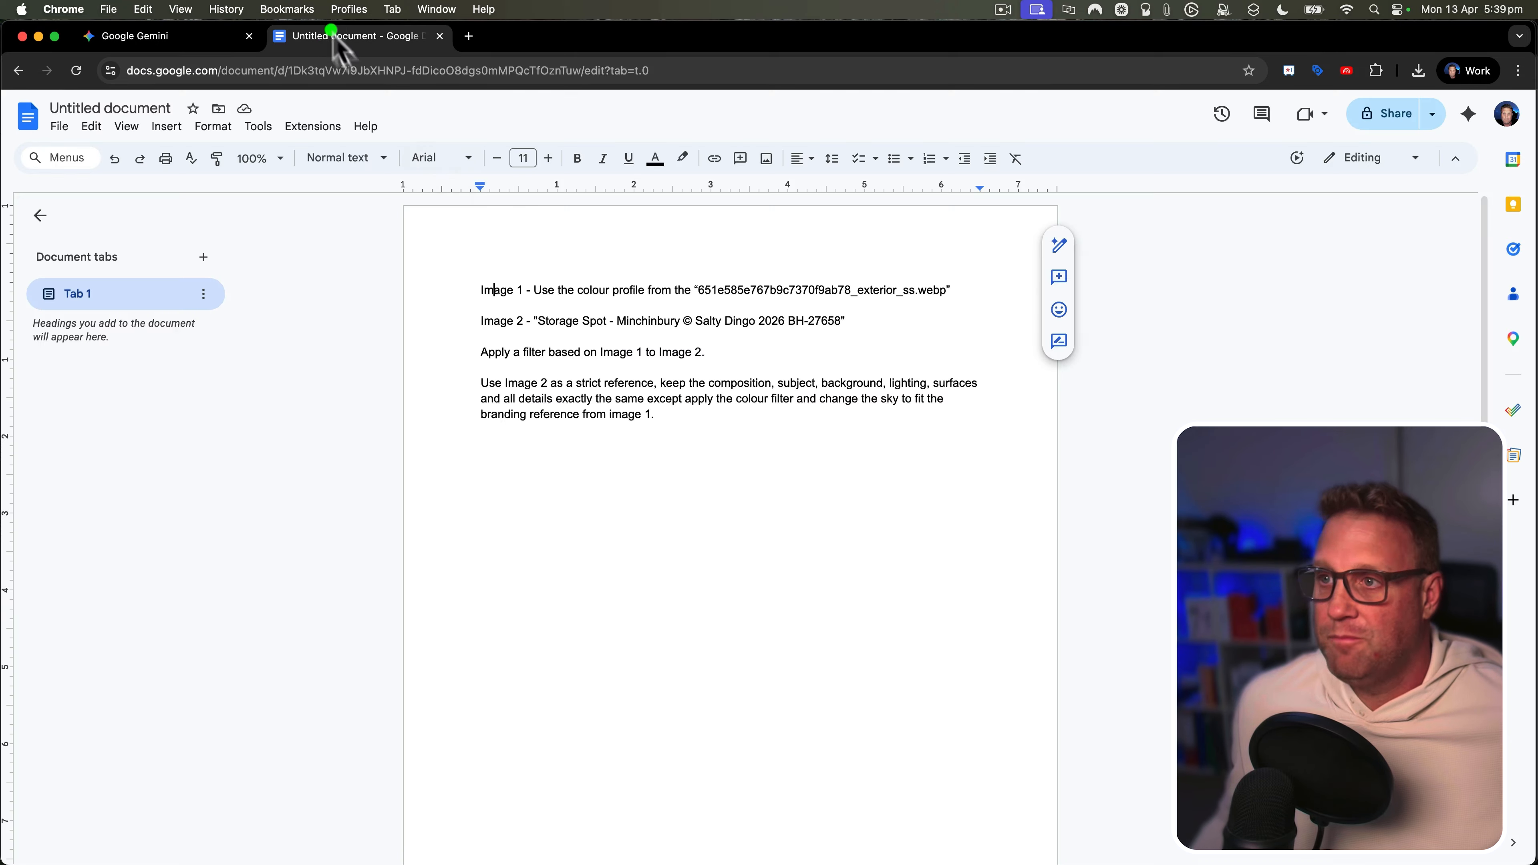
drag(809, 322, 841, 321)
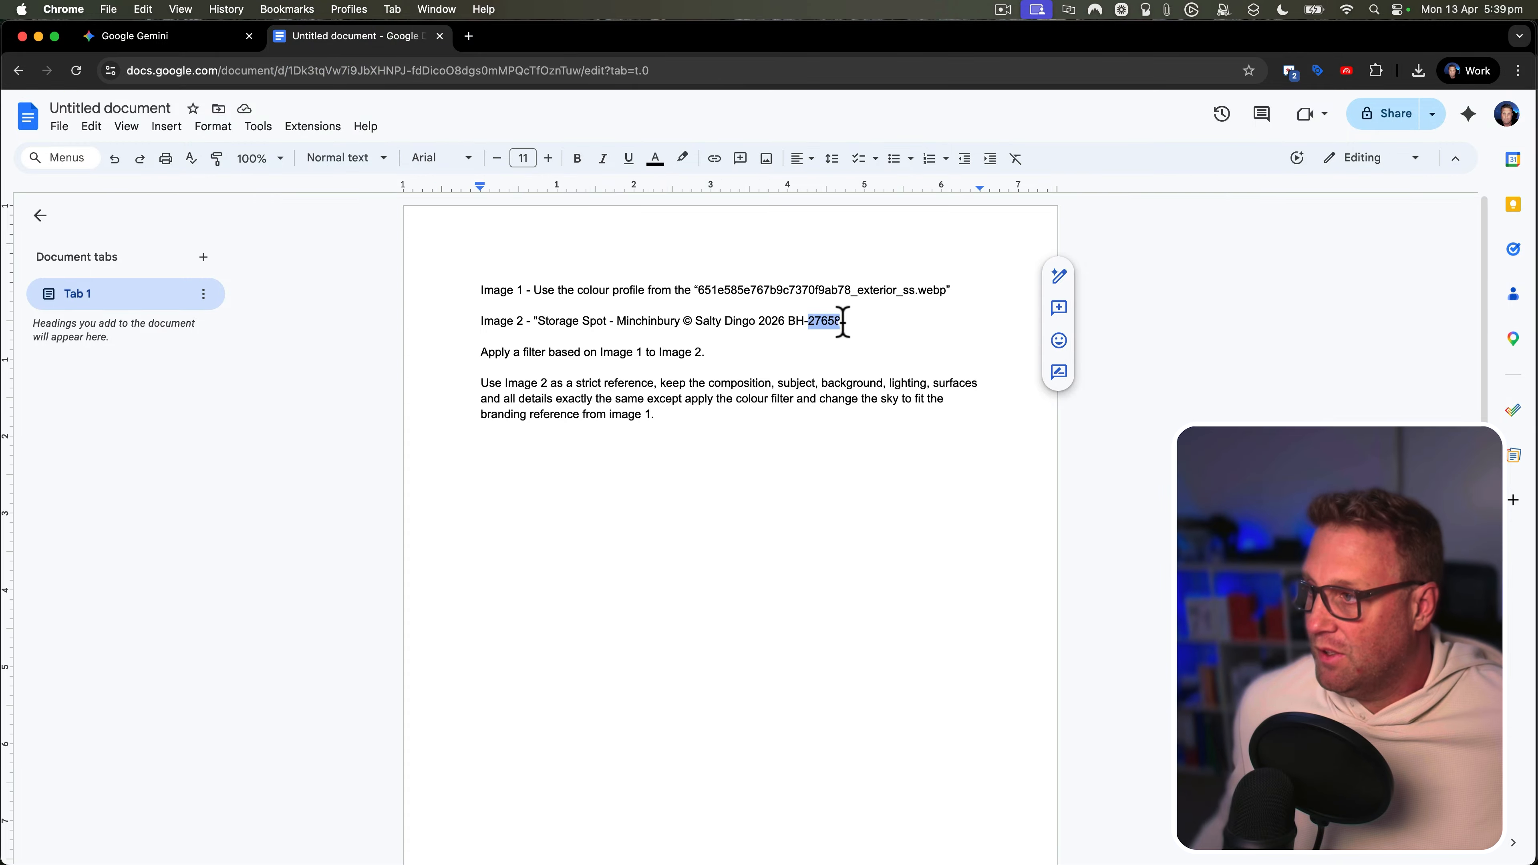
text(015)
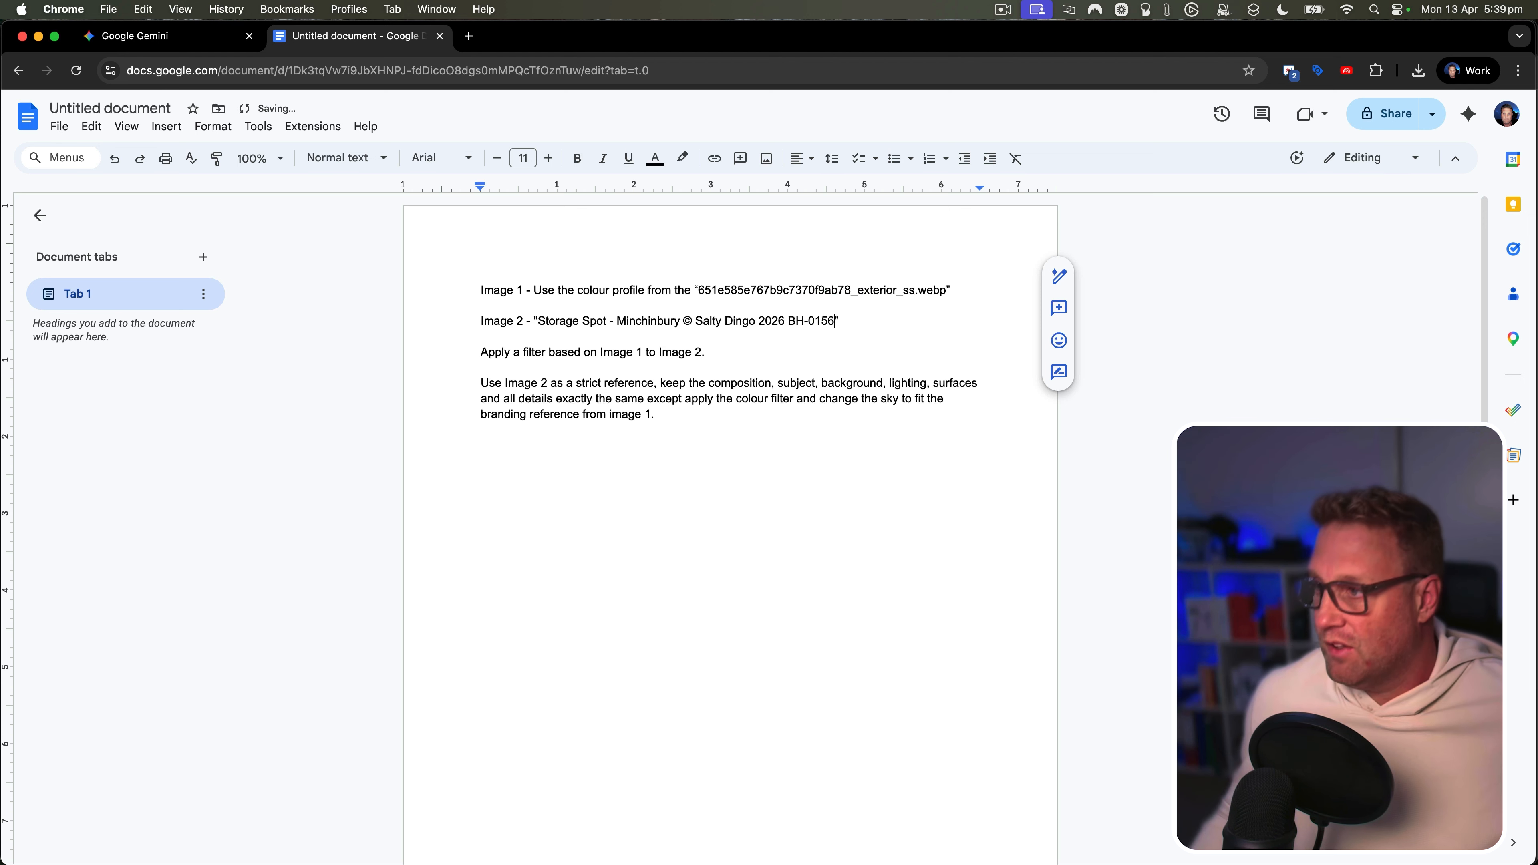
click(752, 356)
Copy the entire prompt text from the document and paste it into the Gemini prompt with the two attached images.
drag(683, 419, 460, 292)
key(super+c)
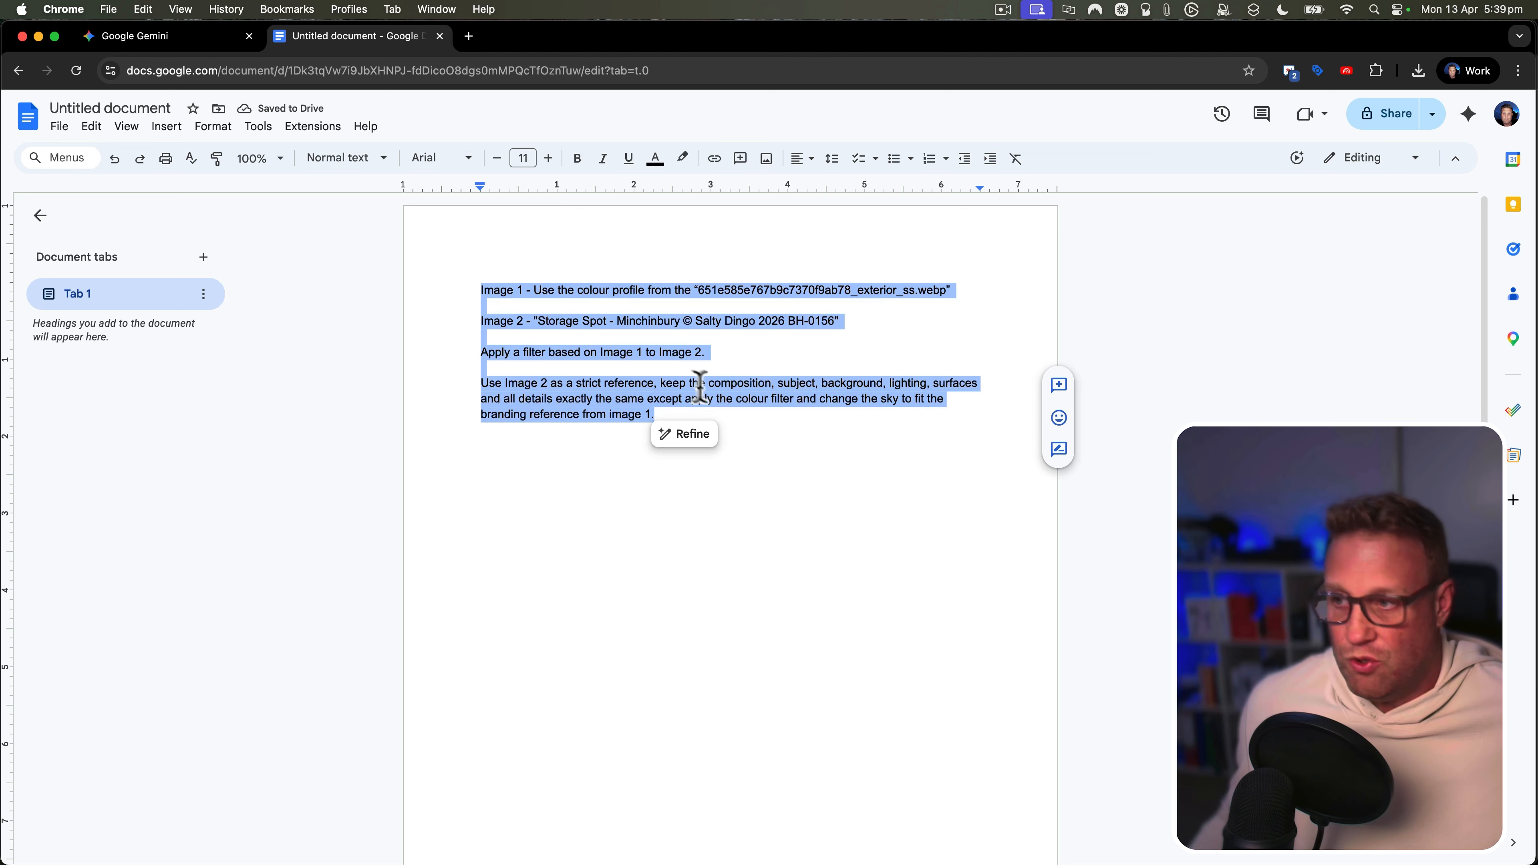
click(589, 371)
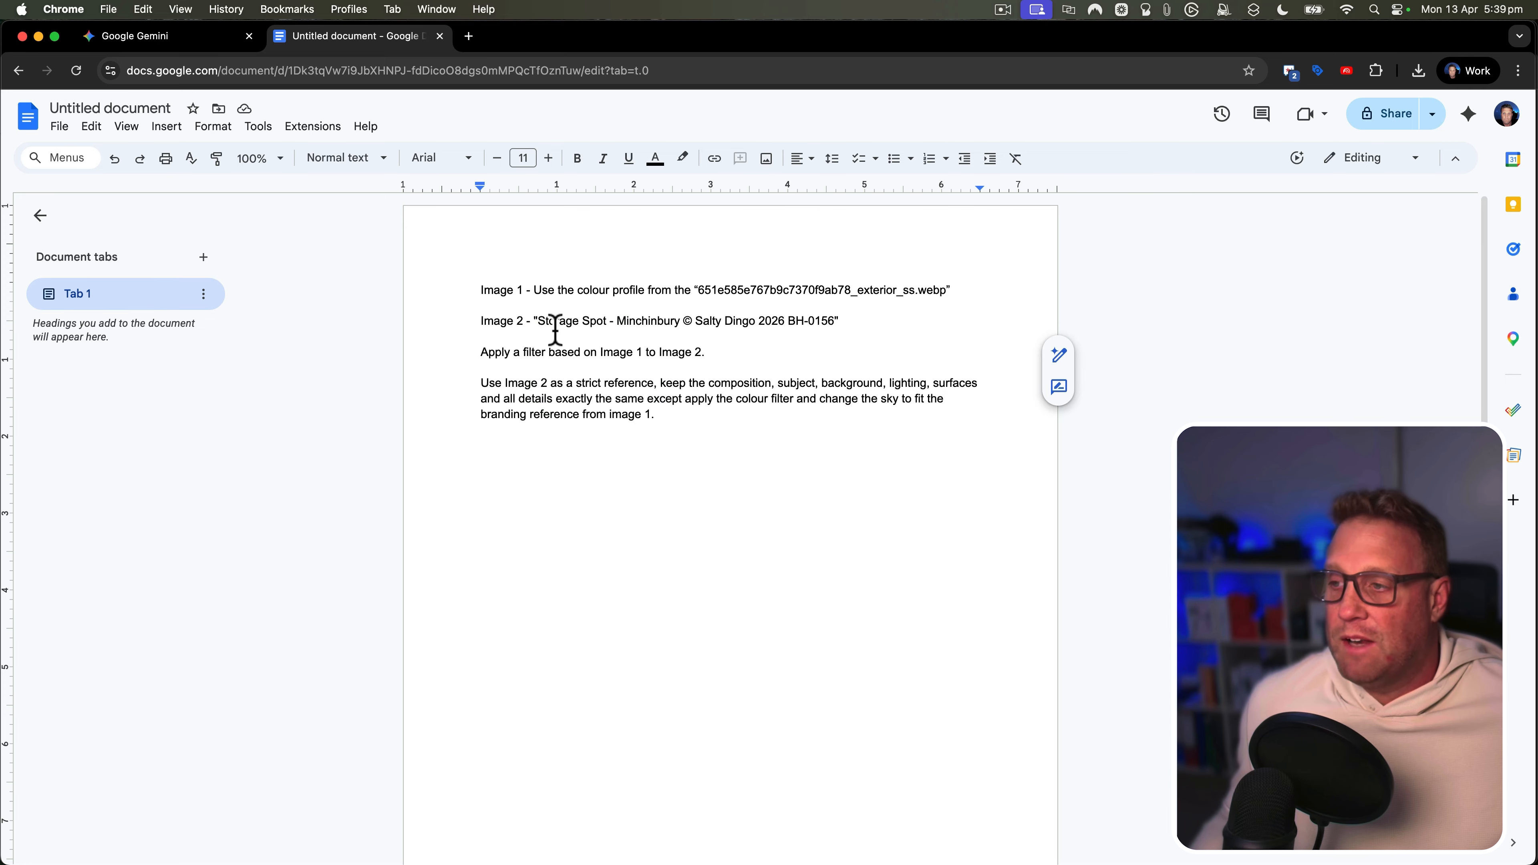
click(118, 41)
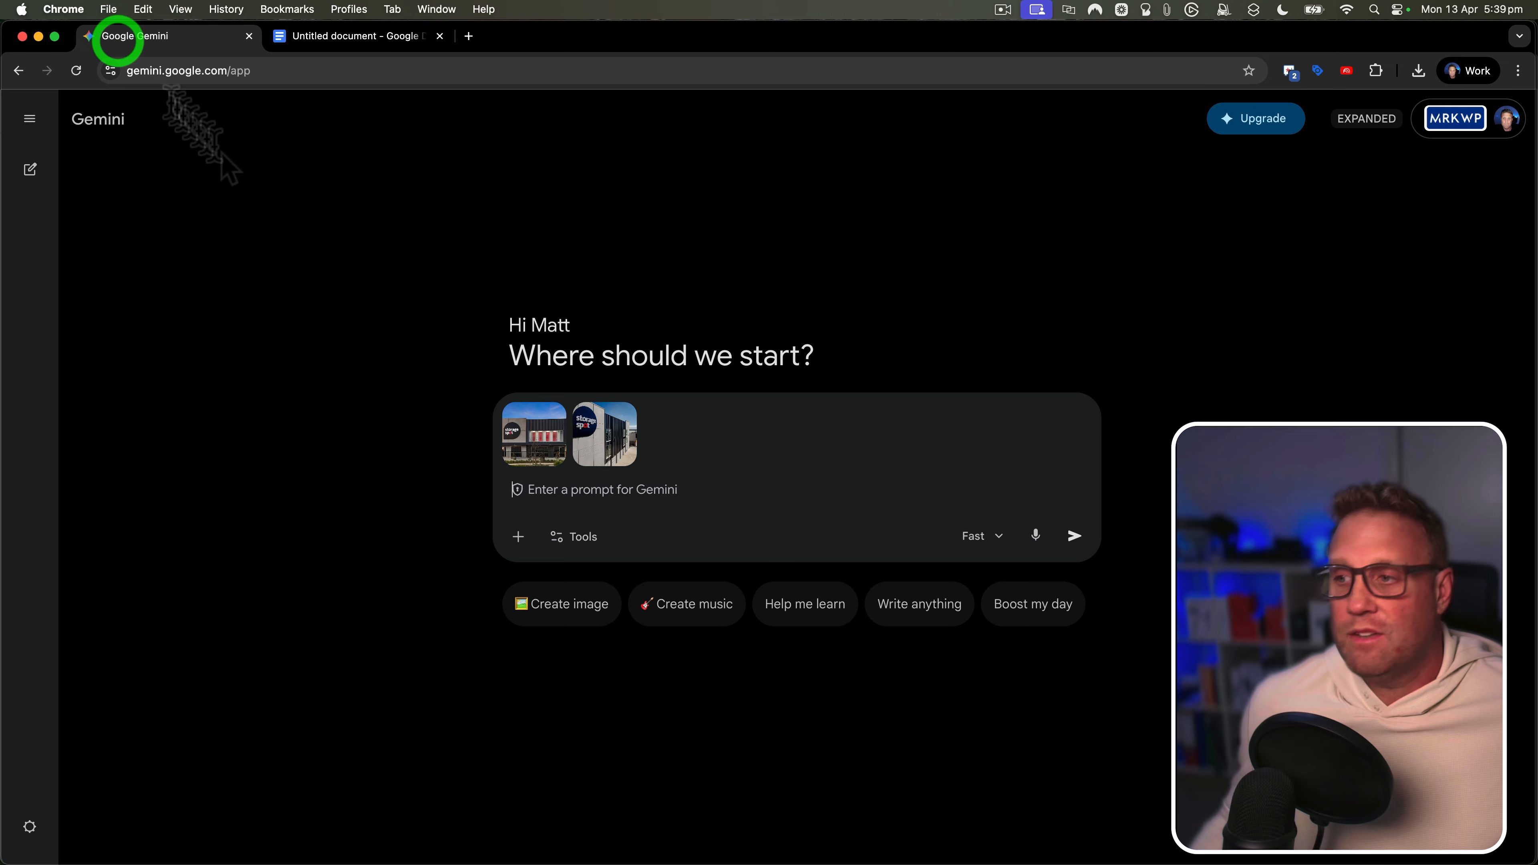
click(644, 483)
key(super+v)
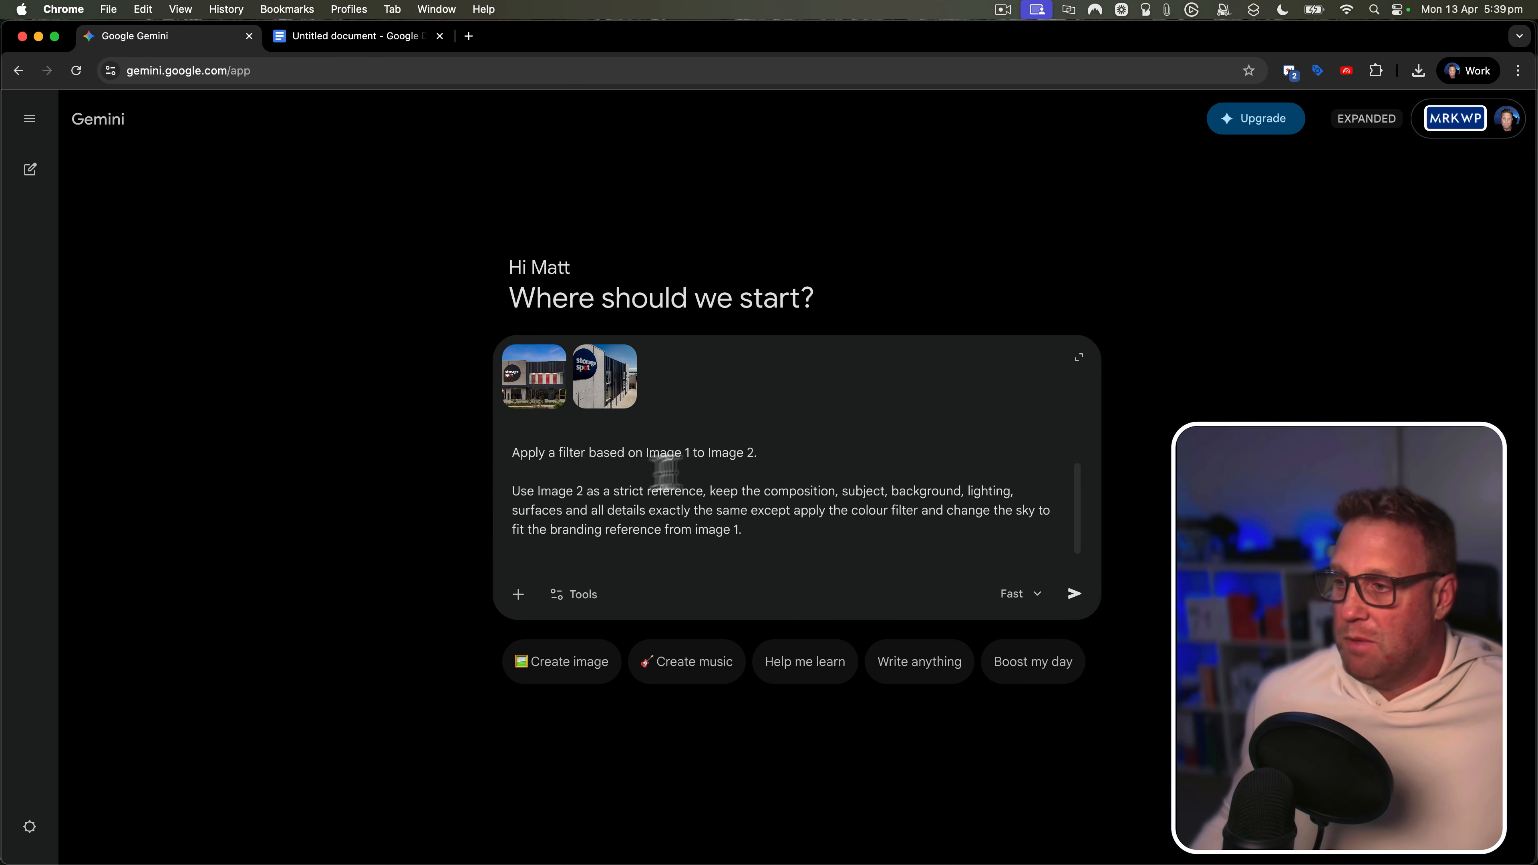
Review the pasted prompt, set the Gemini model to Pro and submit the request.
scroll(827, 477, up, 2)
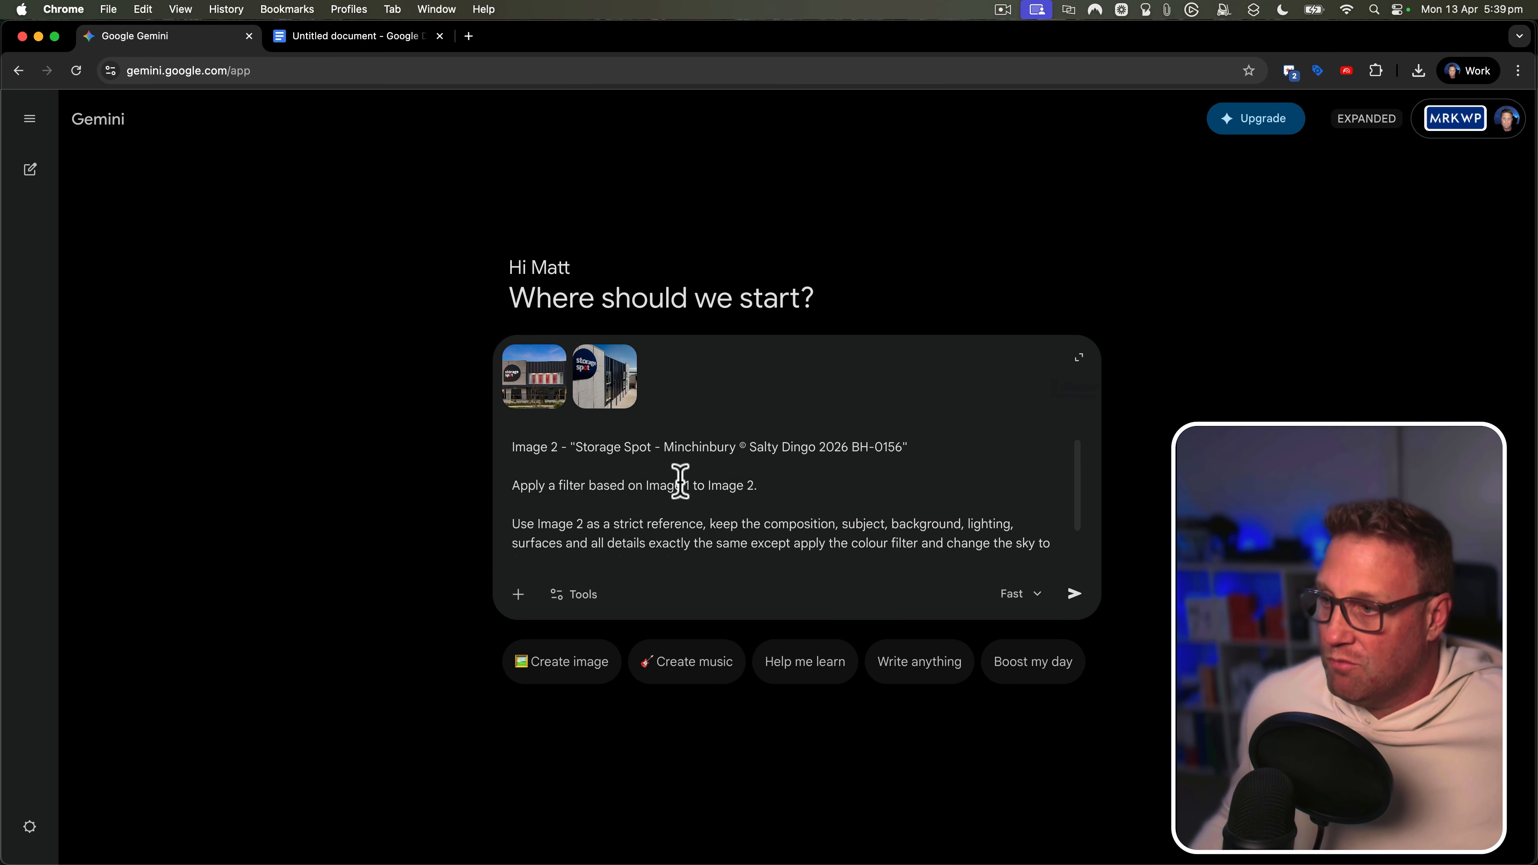
scroll(666, 472, up, 2)
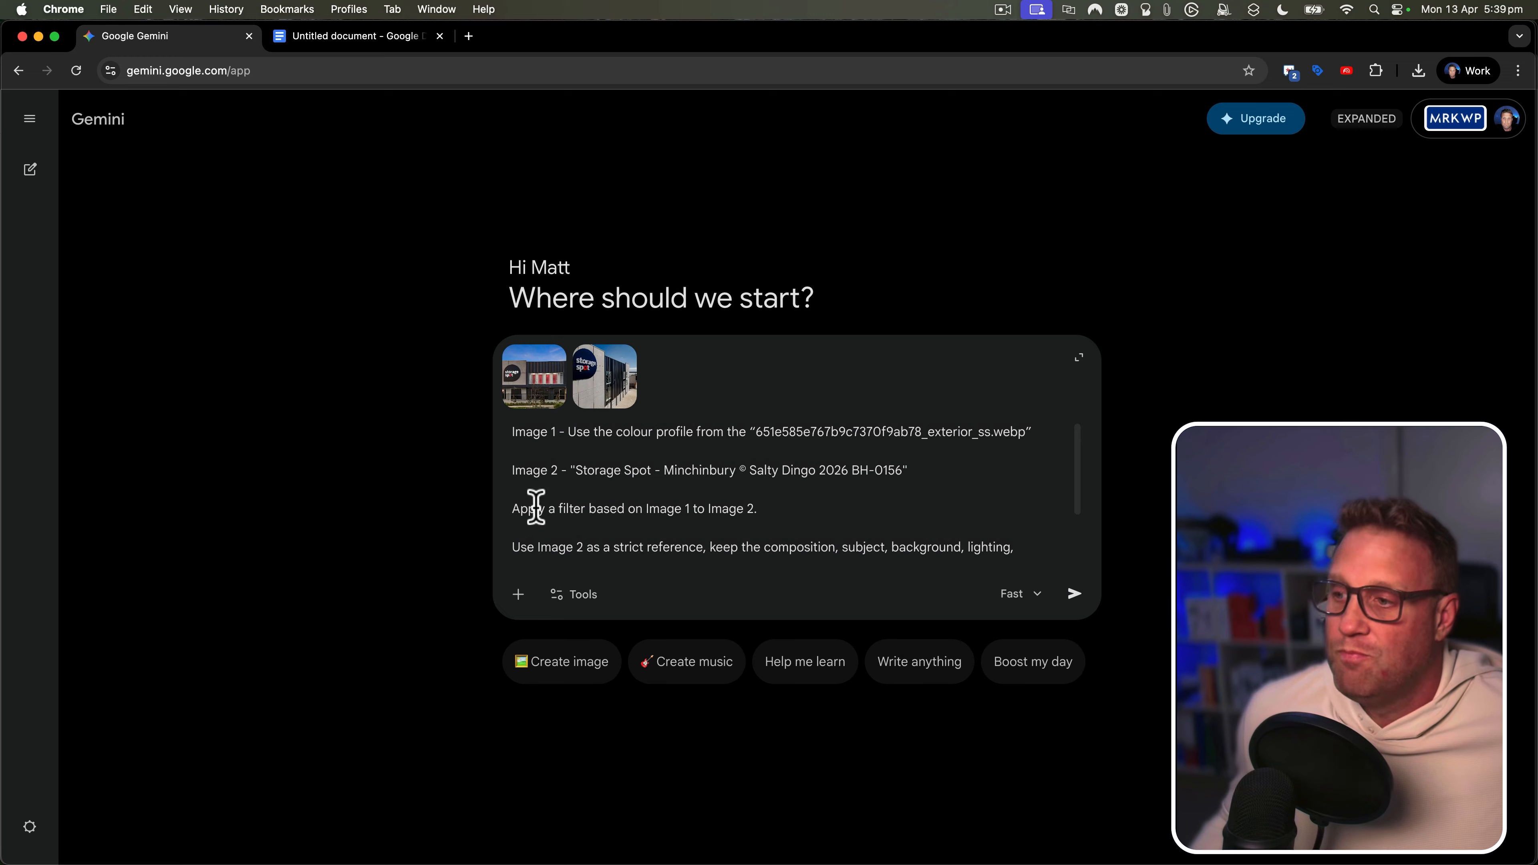
scroll(545, 506, down, 1)
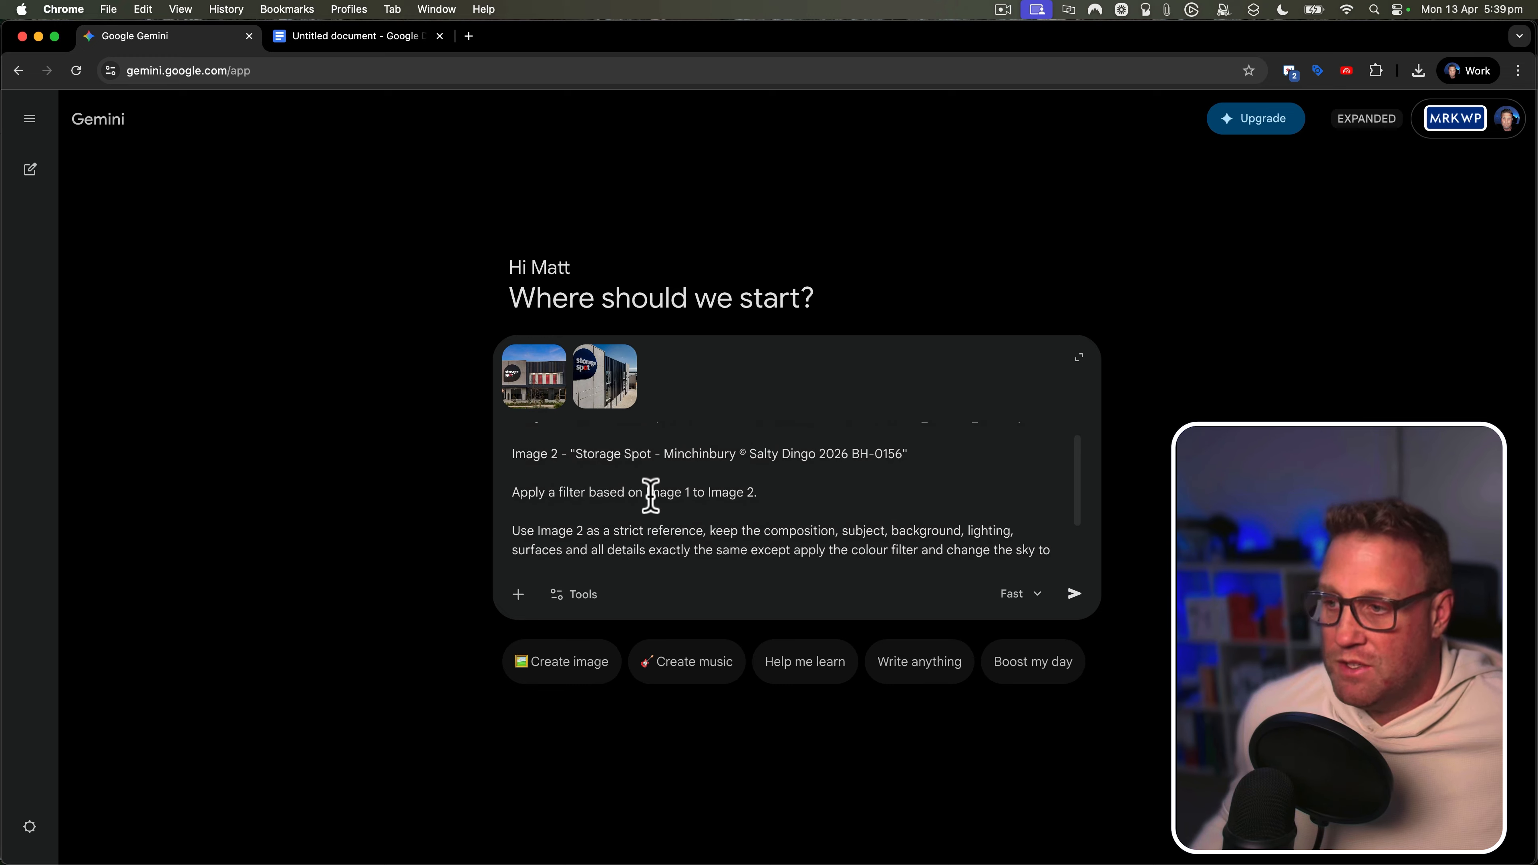
scroll(652, 495, down, 2)
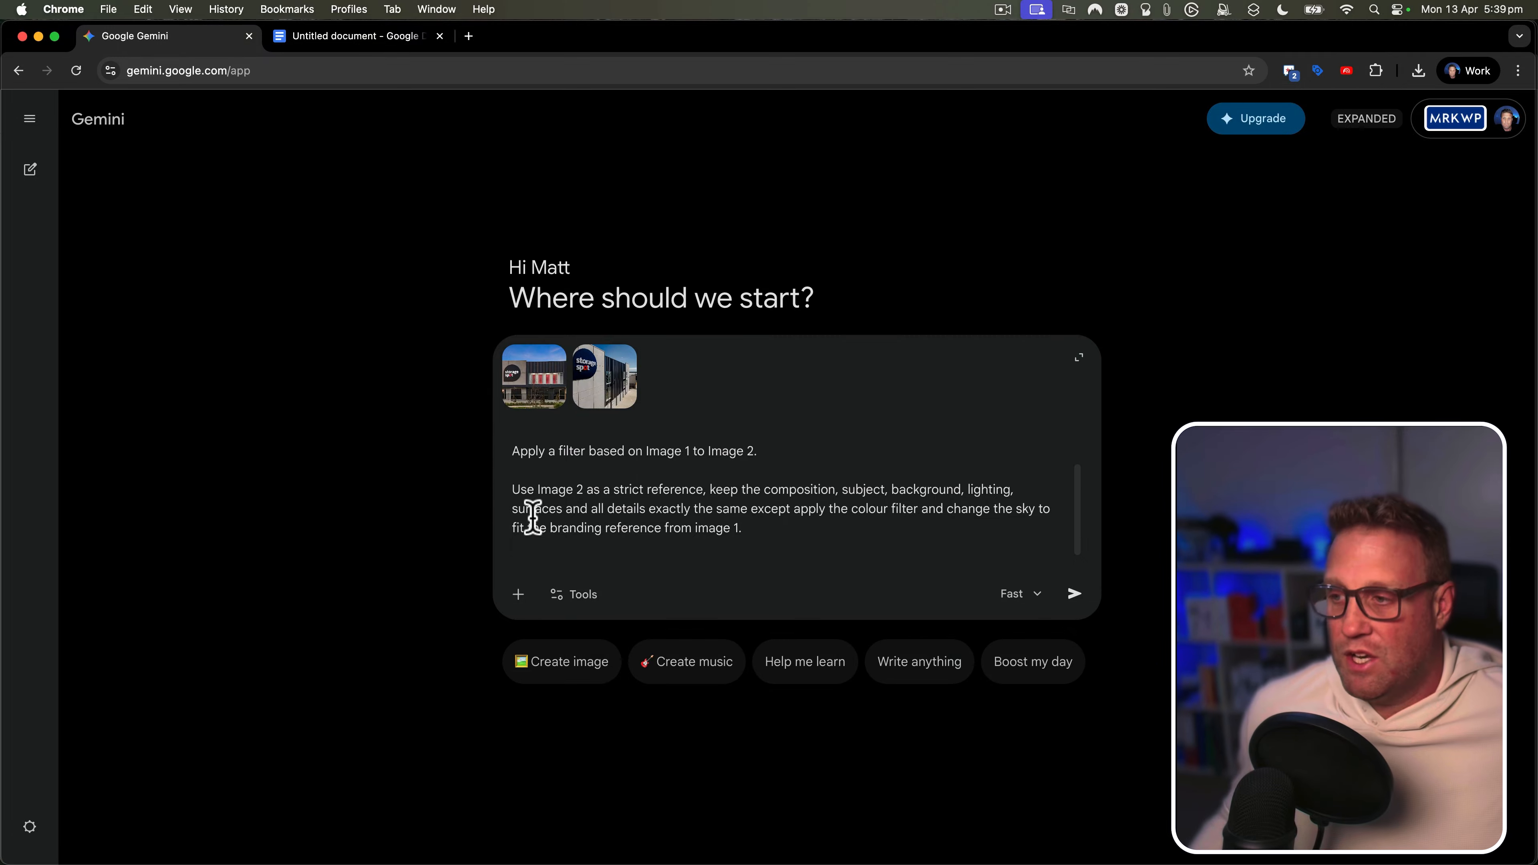
click(1010, 595)
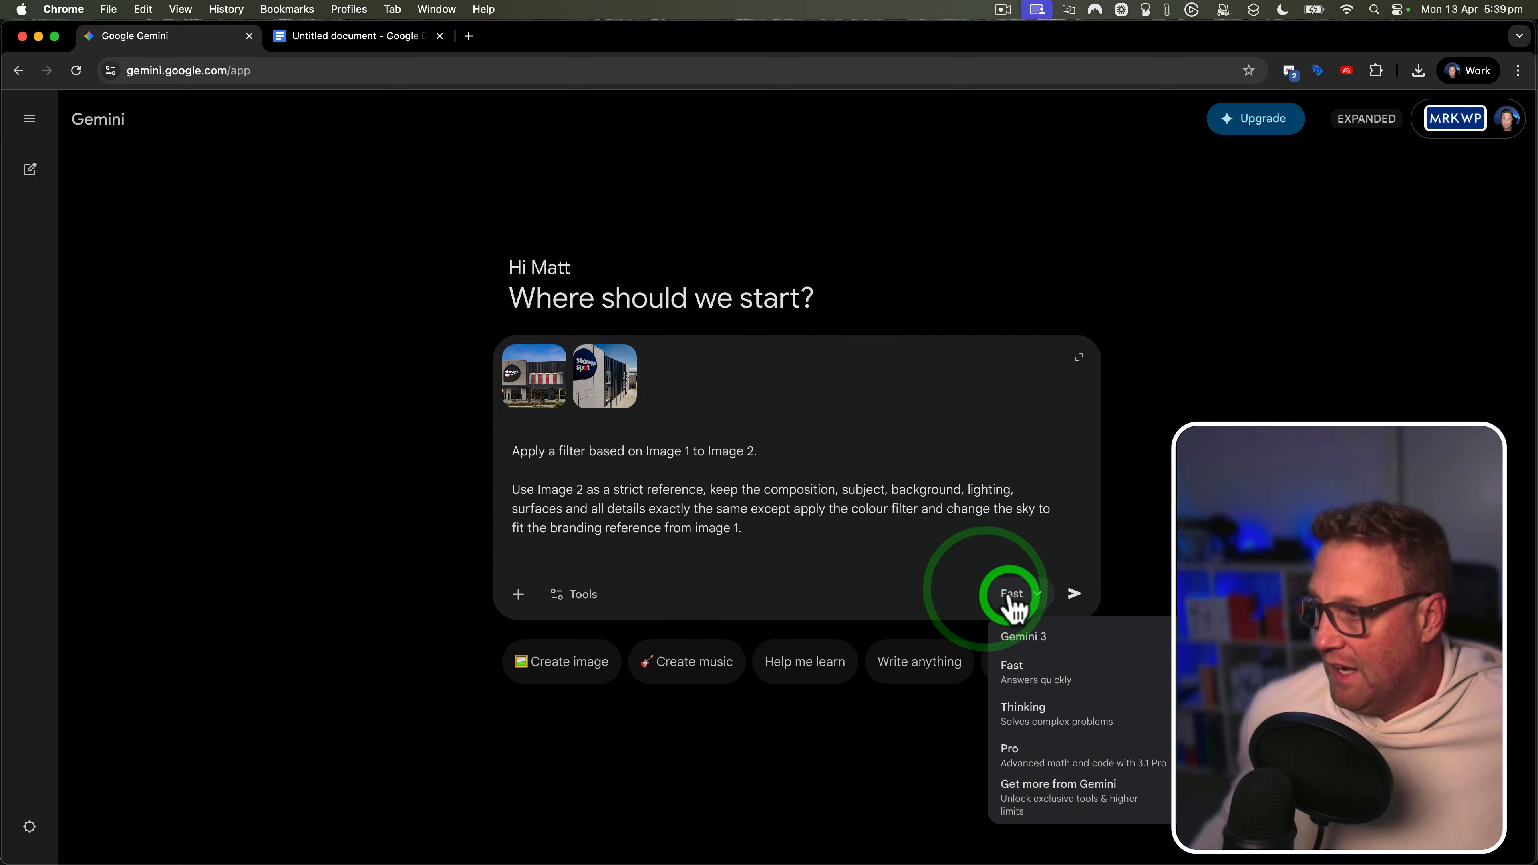
click(1029, 751)
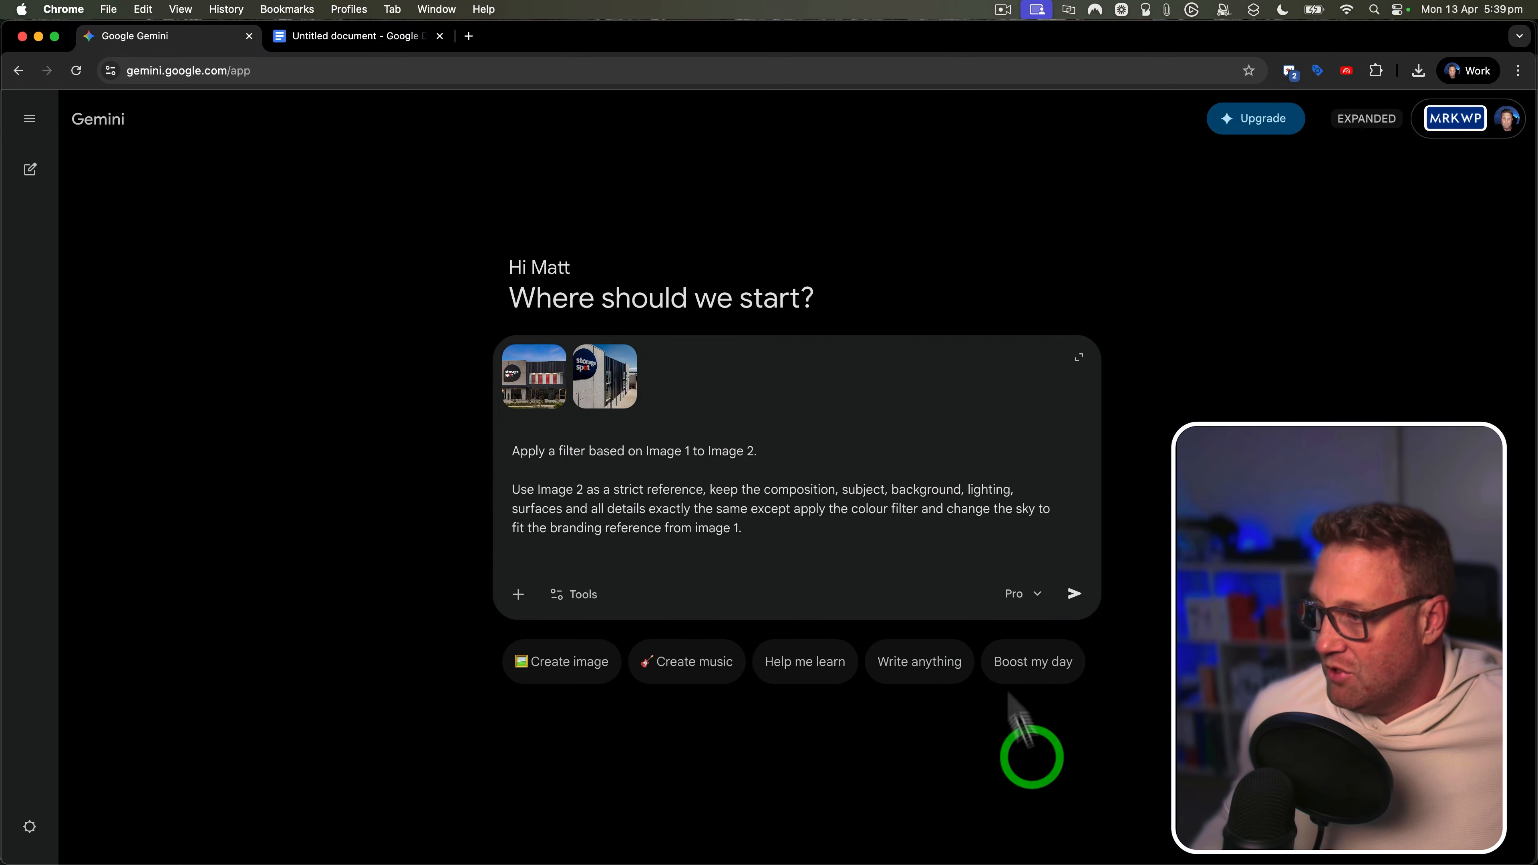
click(1079, 596)
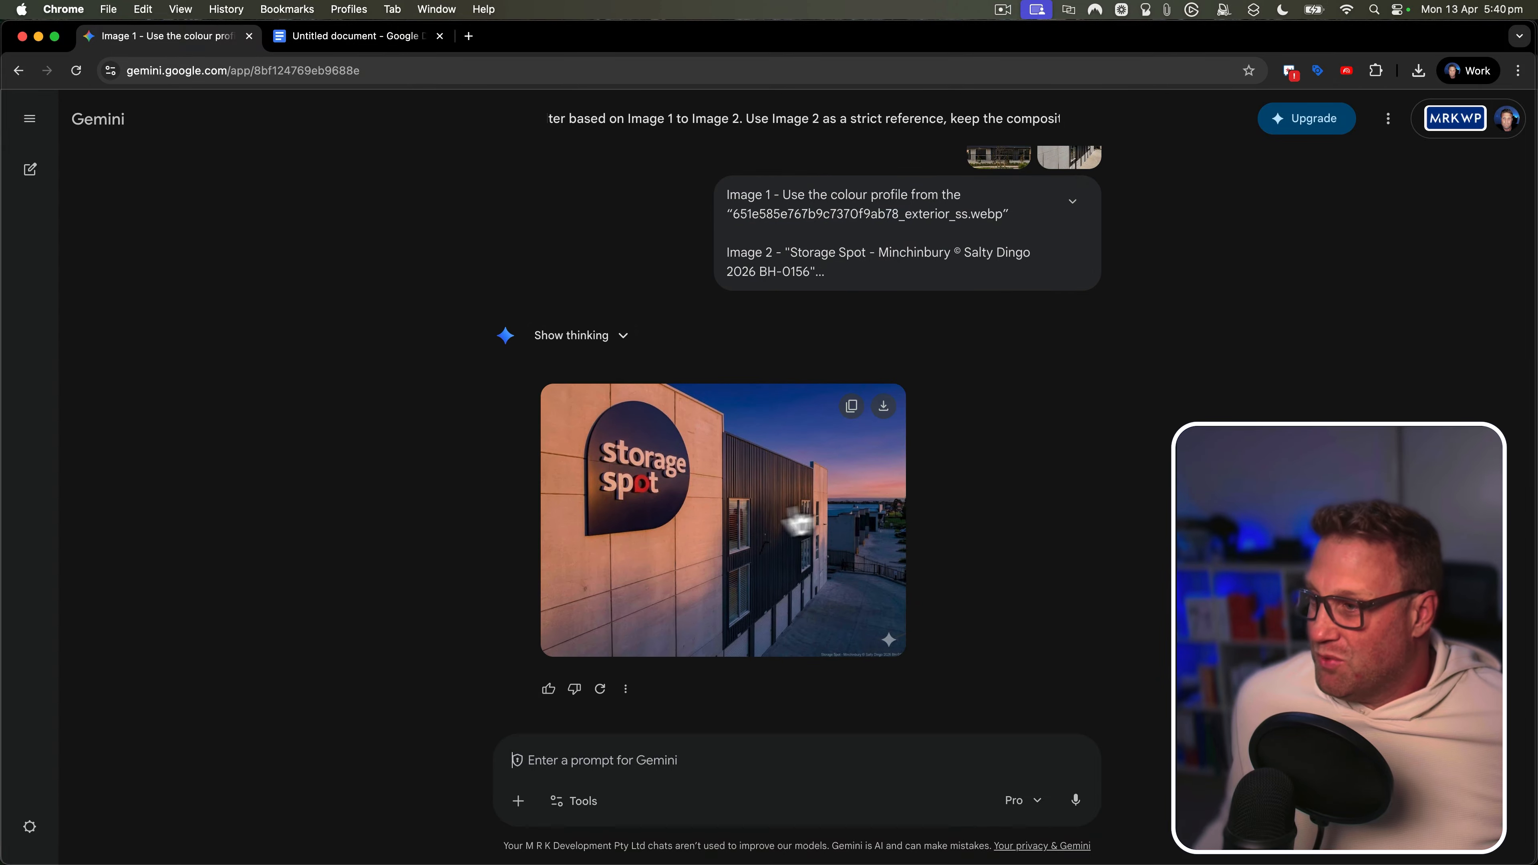
Enlarge the generated storage spot image, download it at full size and return to the chat.
click(858, 495)
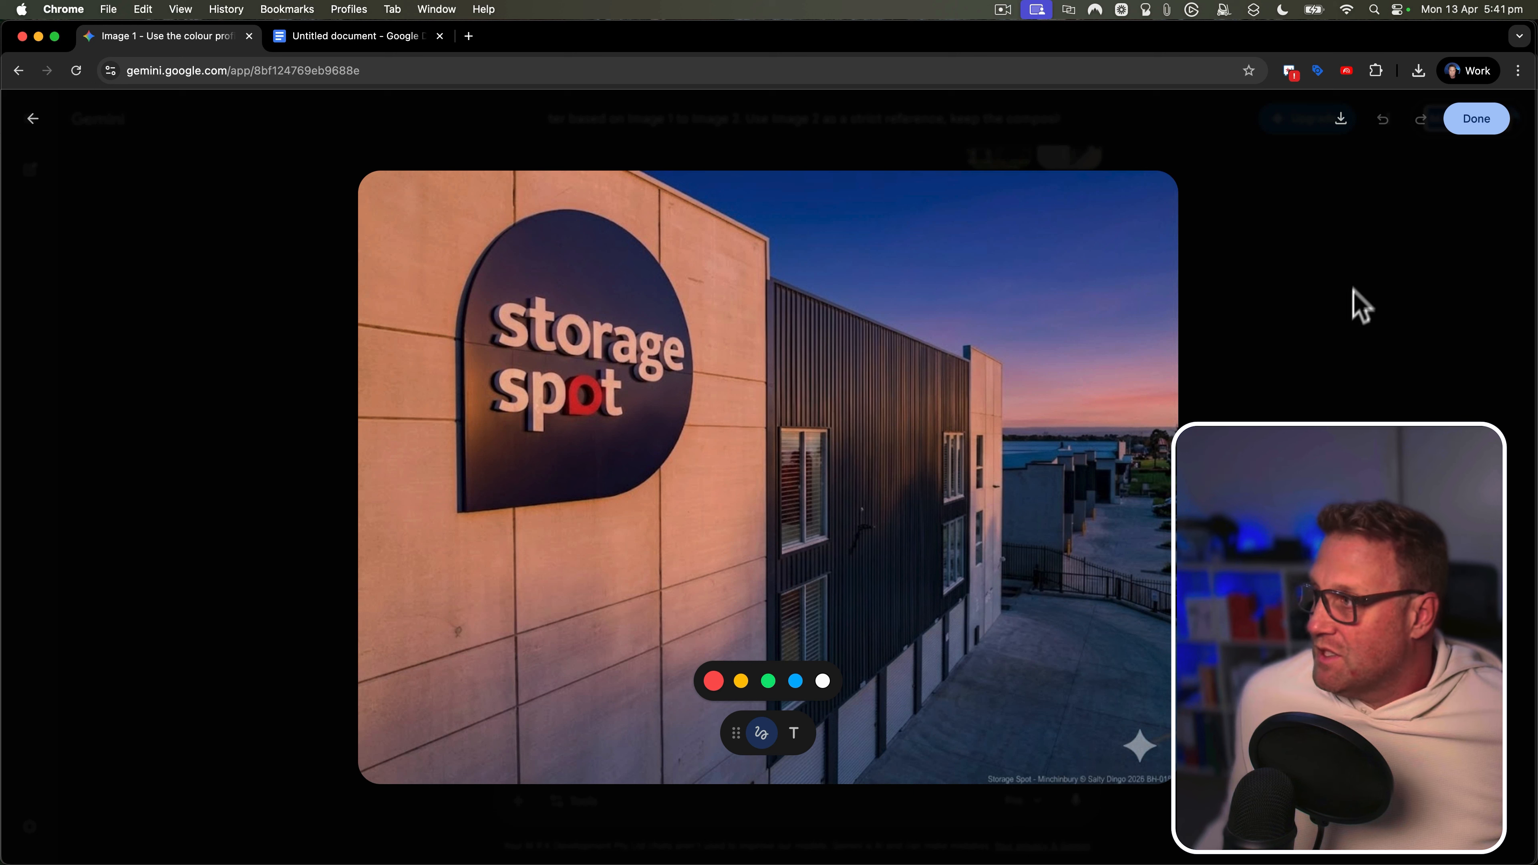
click(1341, 121)
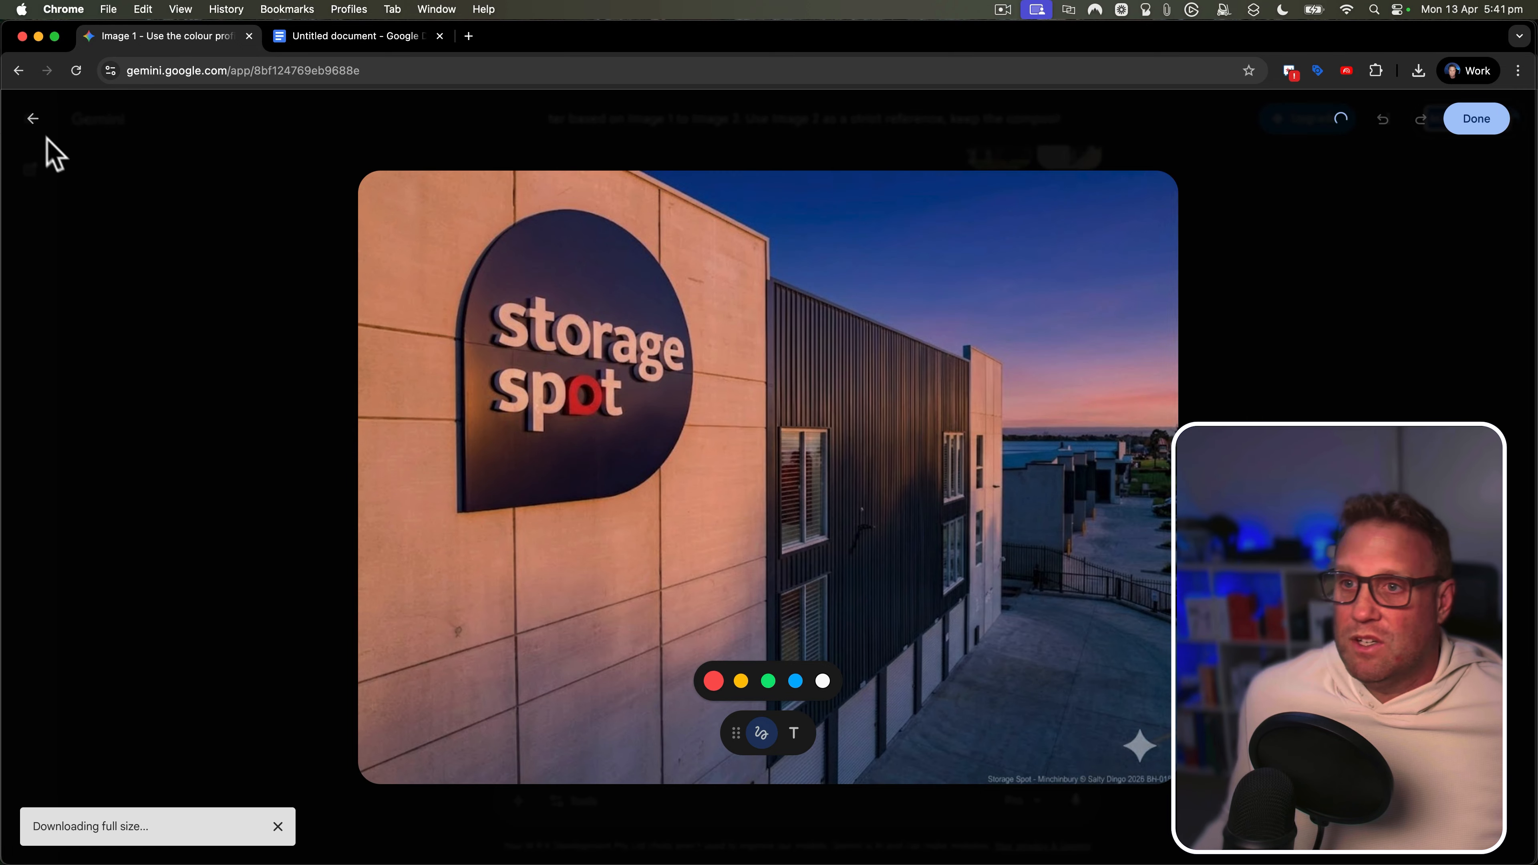
click(33, 119)
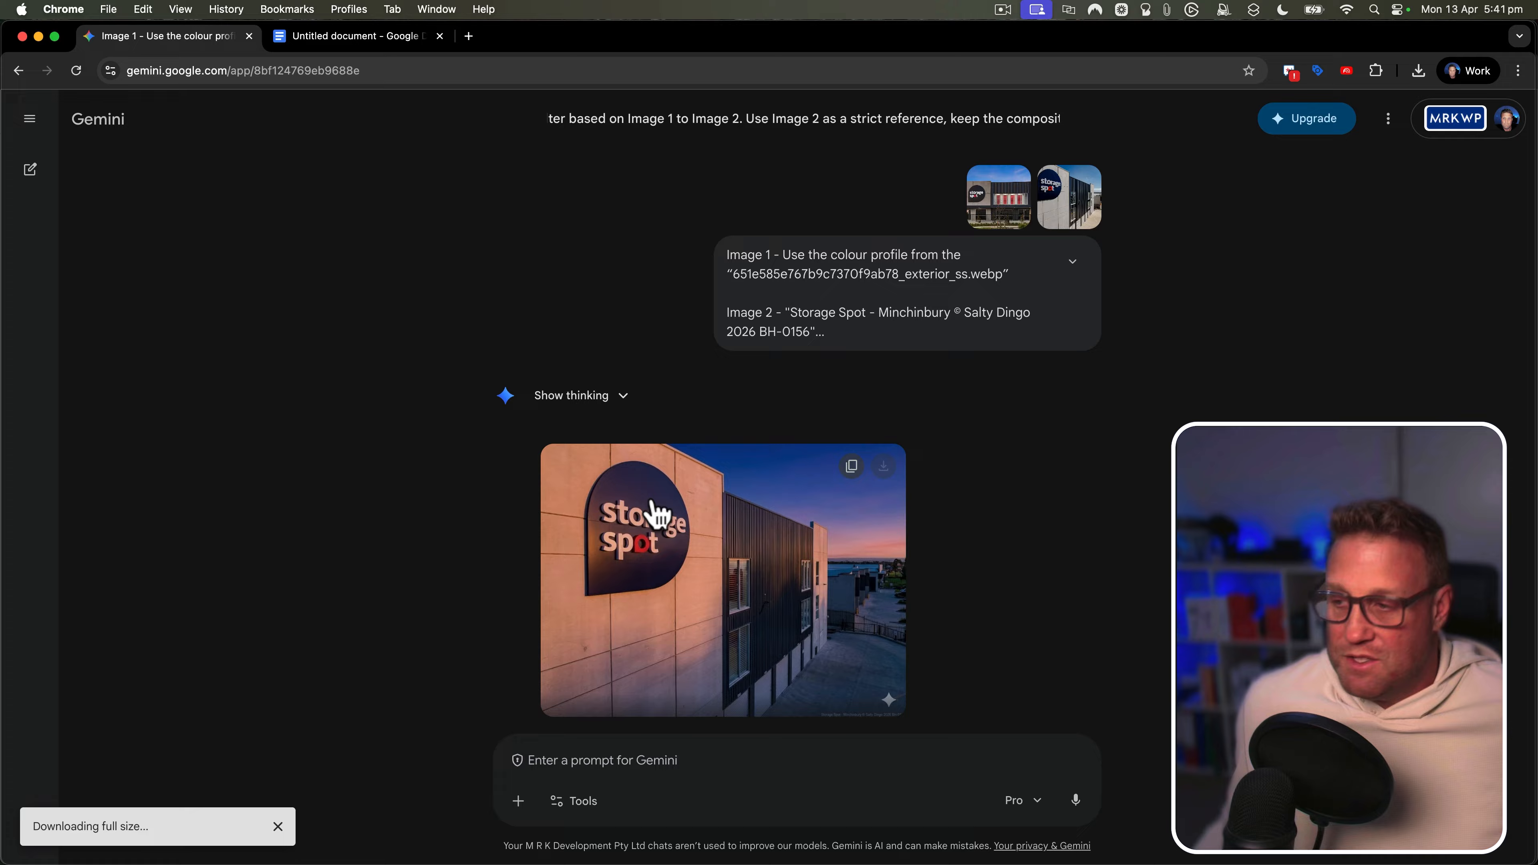
click(832, 591)
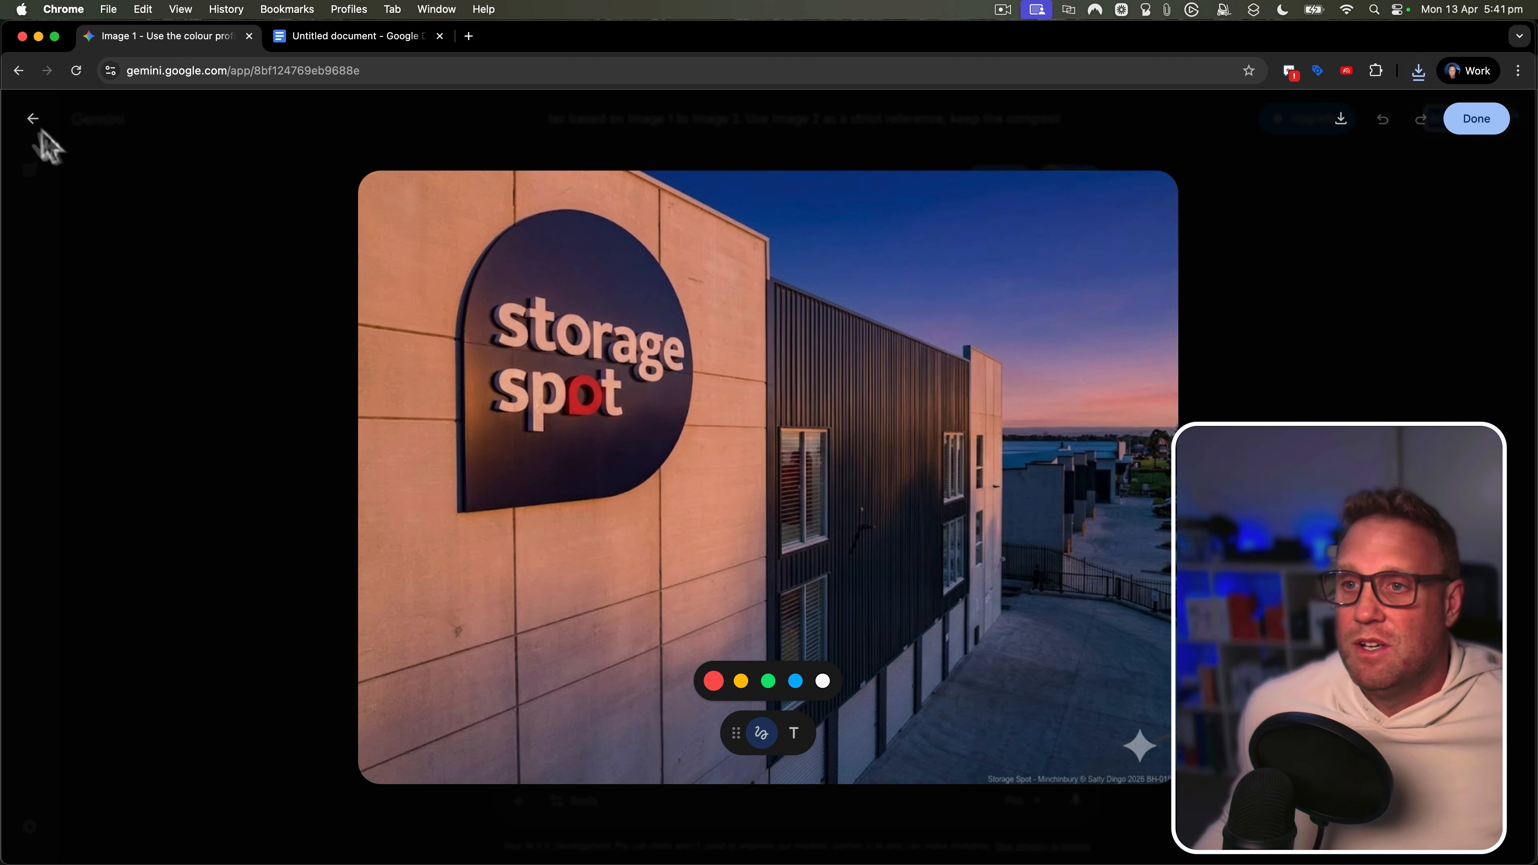
click(33, 120)
Search the installed applications for "photo" and launch Adobe Photoshop 2026.
mouse_move(742, 858)
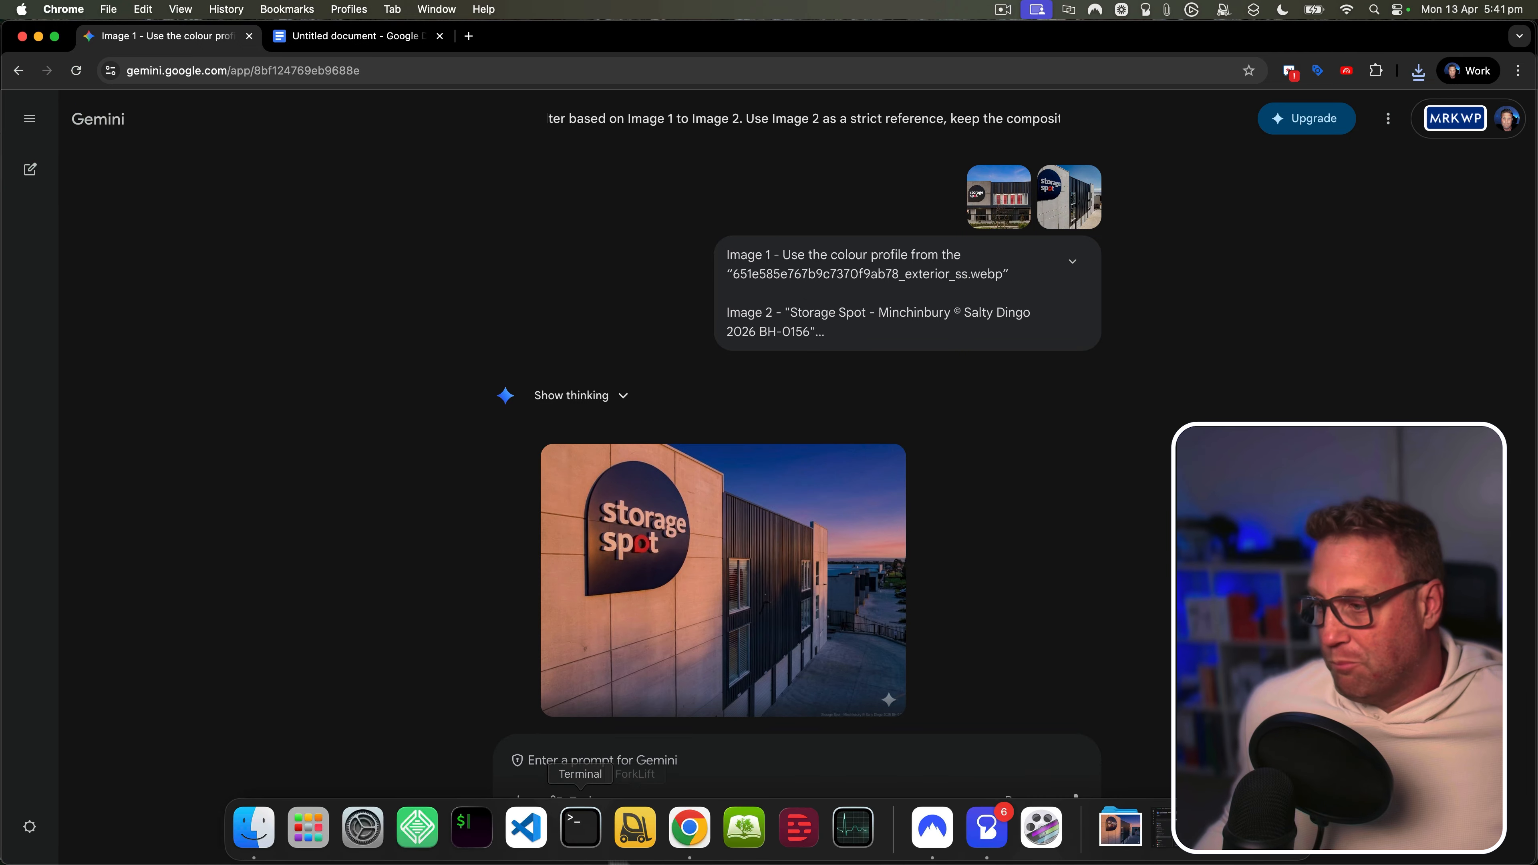
click(309, 829)
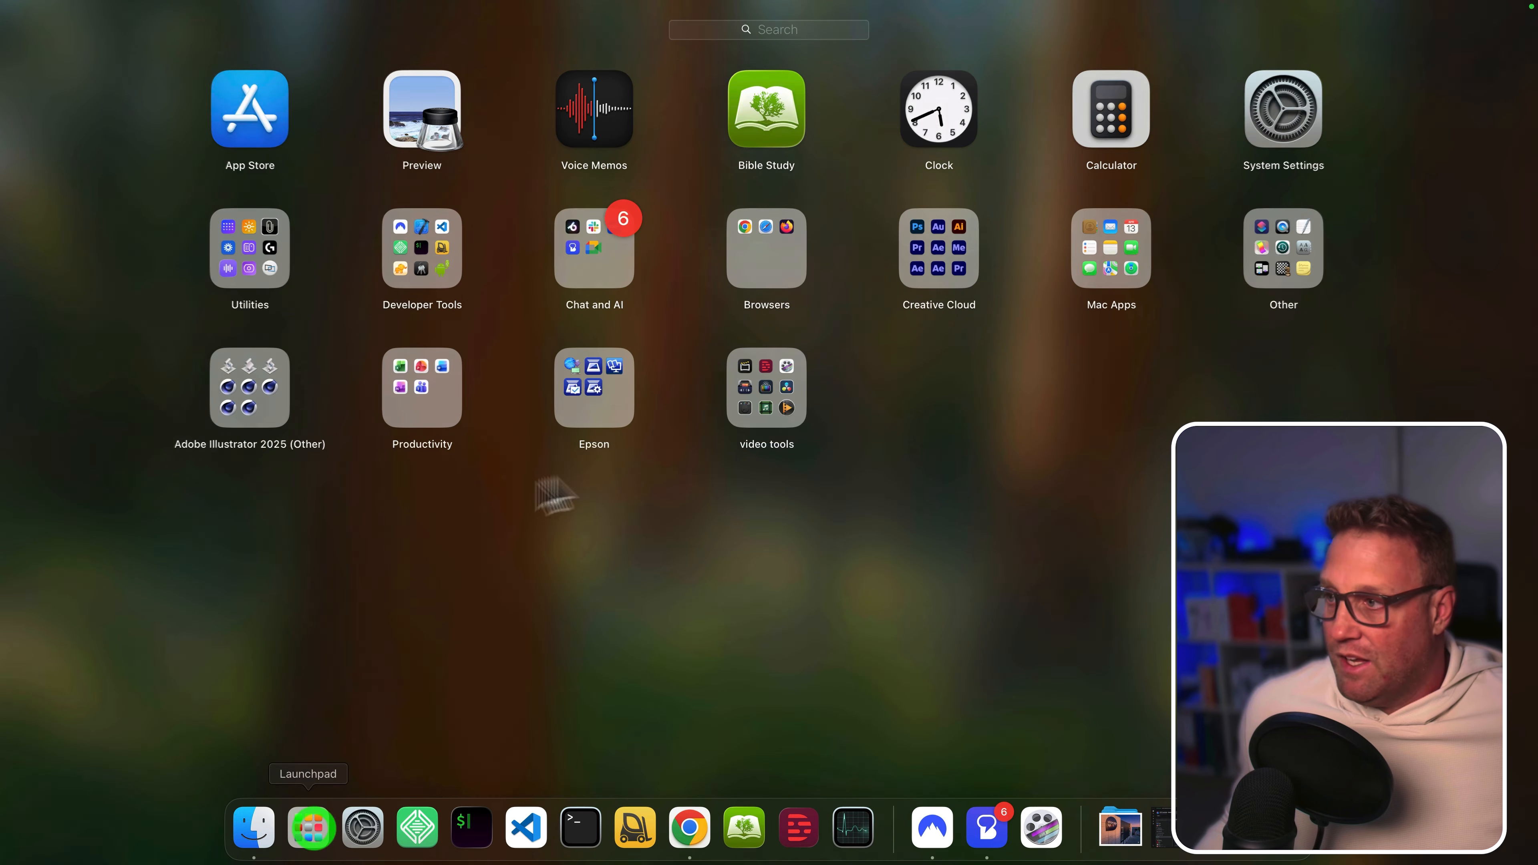
click(787, 29)
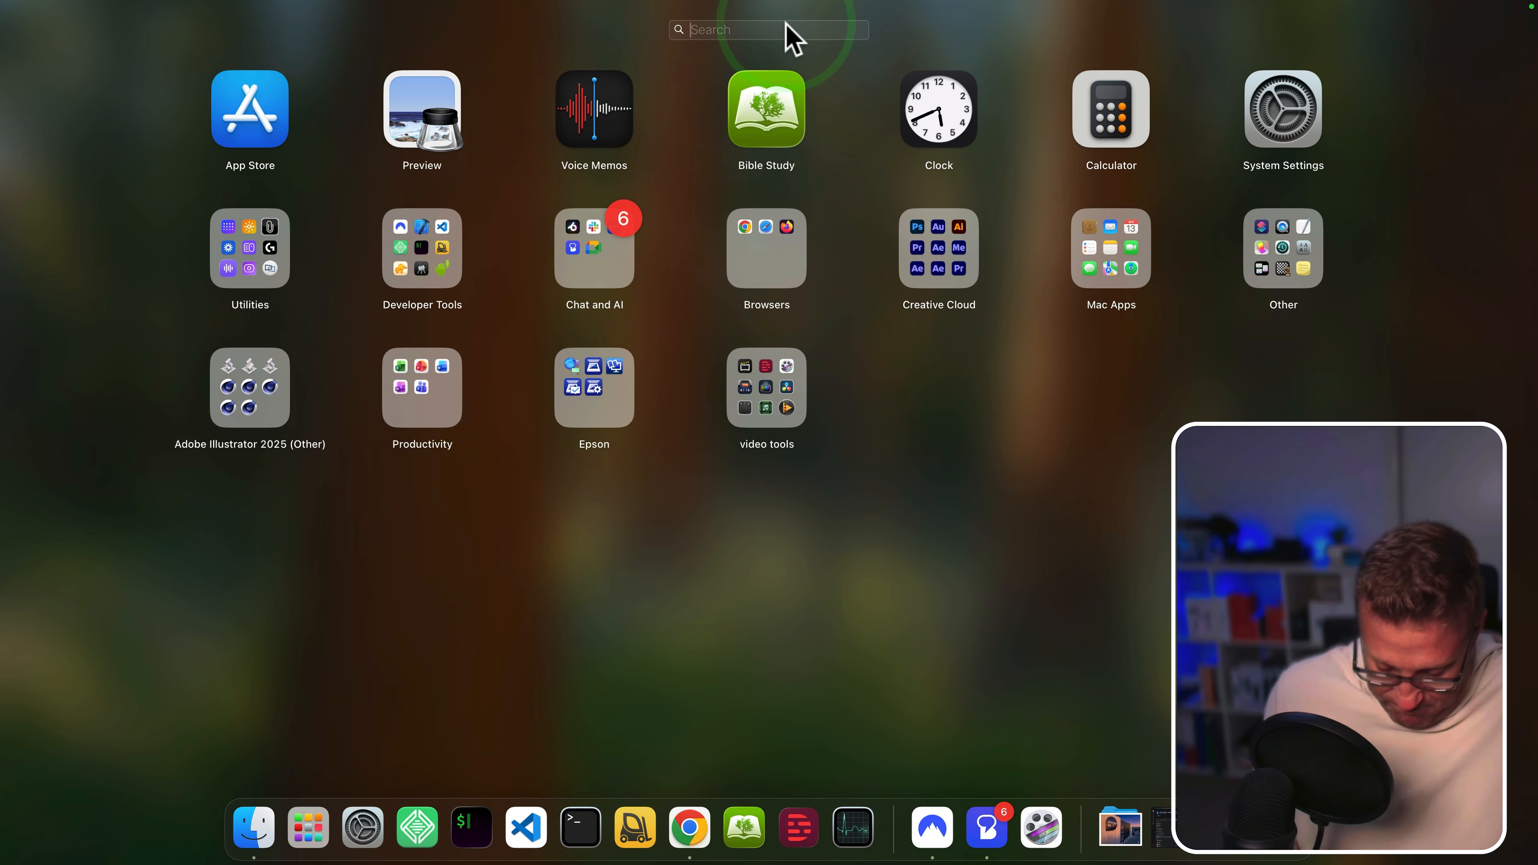
text(photo)
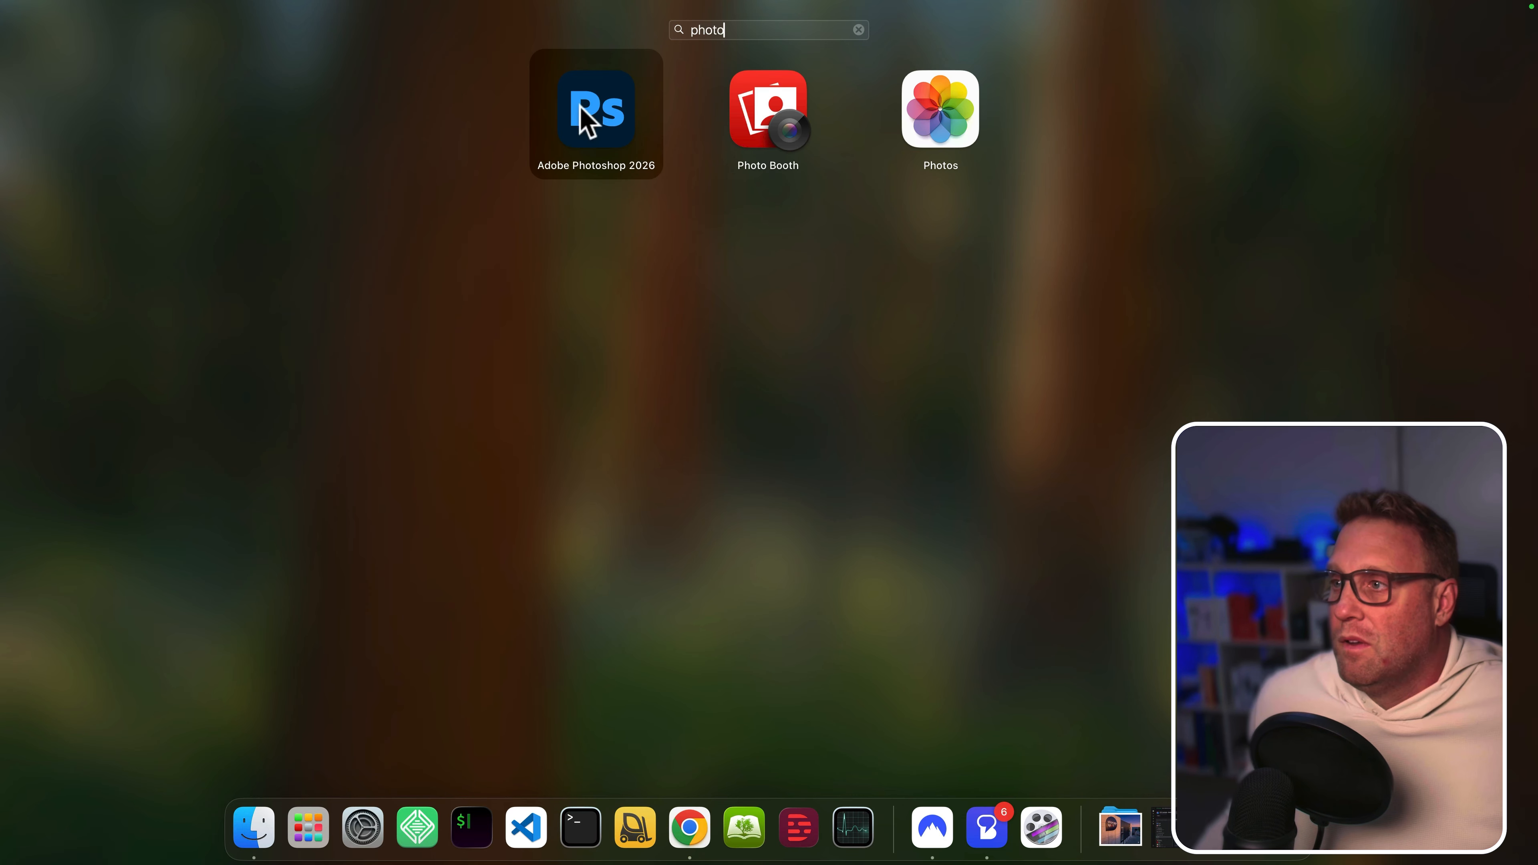
click(582, 109)
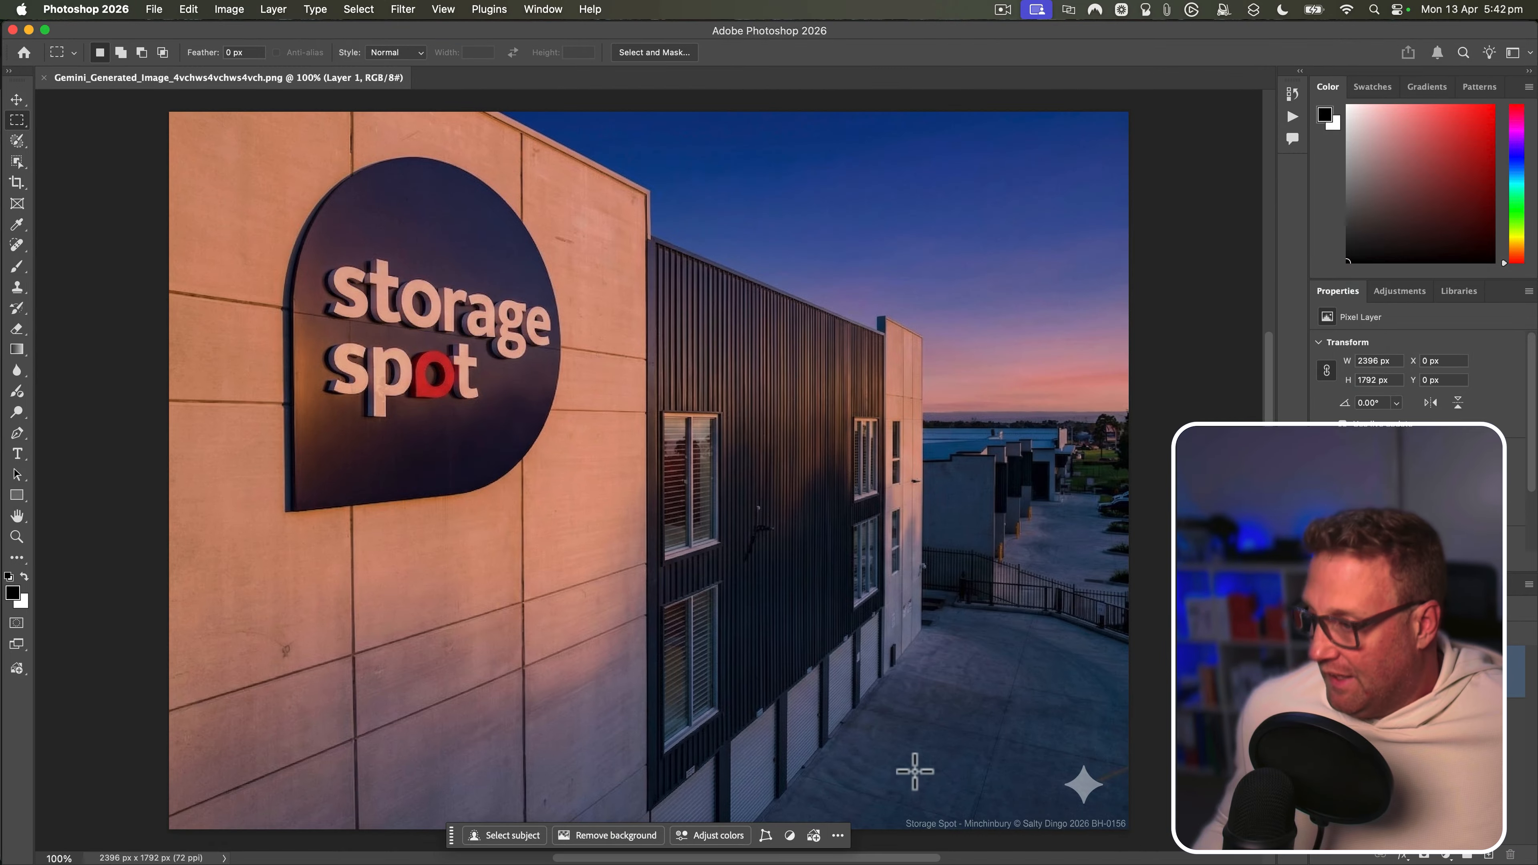
Select the image's lower-right corner with the Rectangular Marquee tool and remove the sparkle watermark and caption text.
click(21, 119)
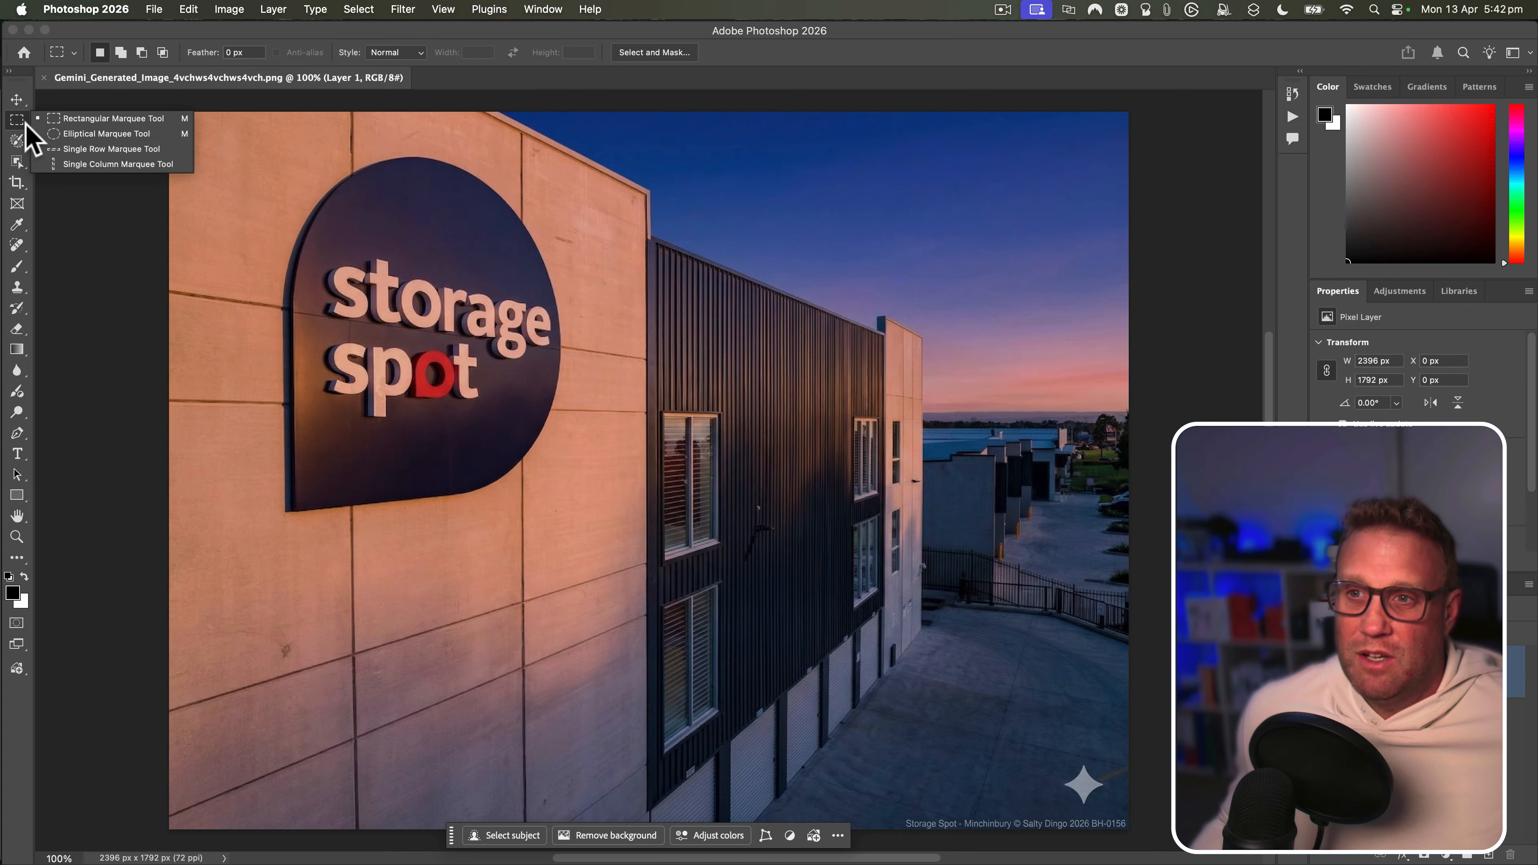
click(79, 124)
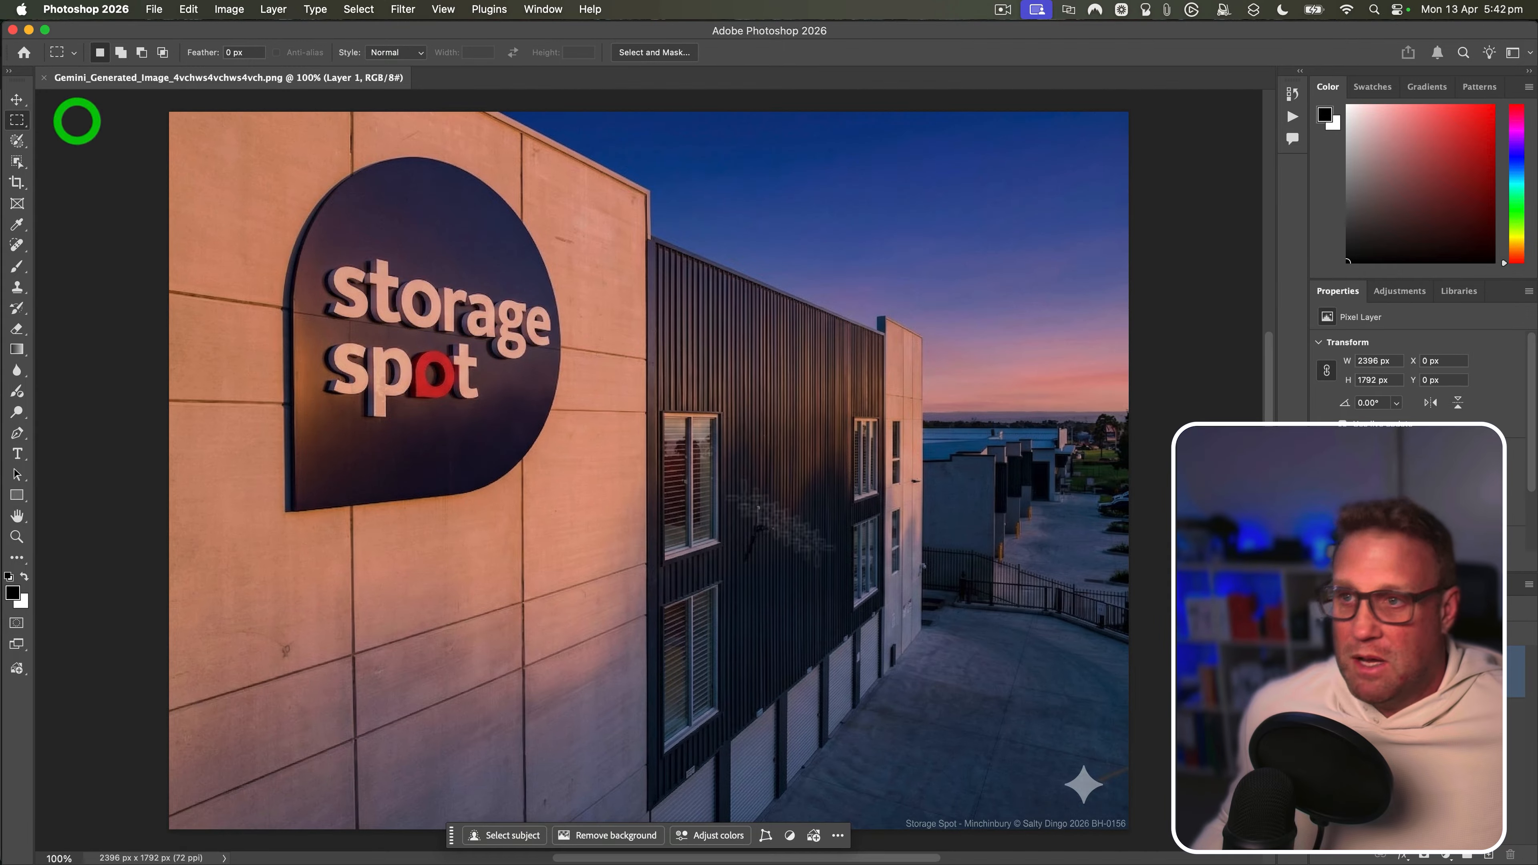
drag(885, 740, 1157, 845)
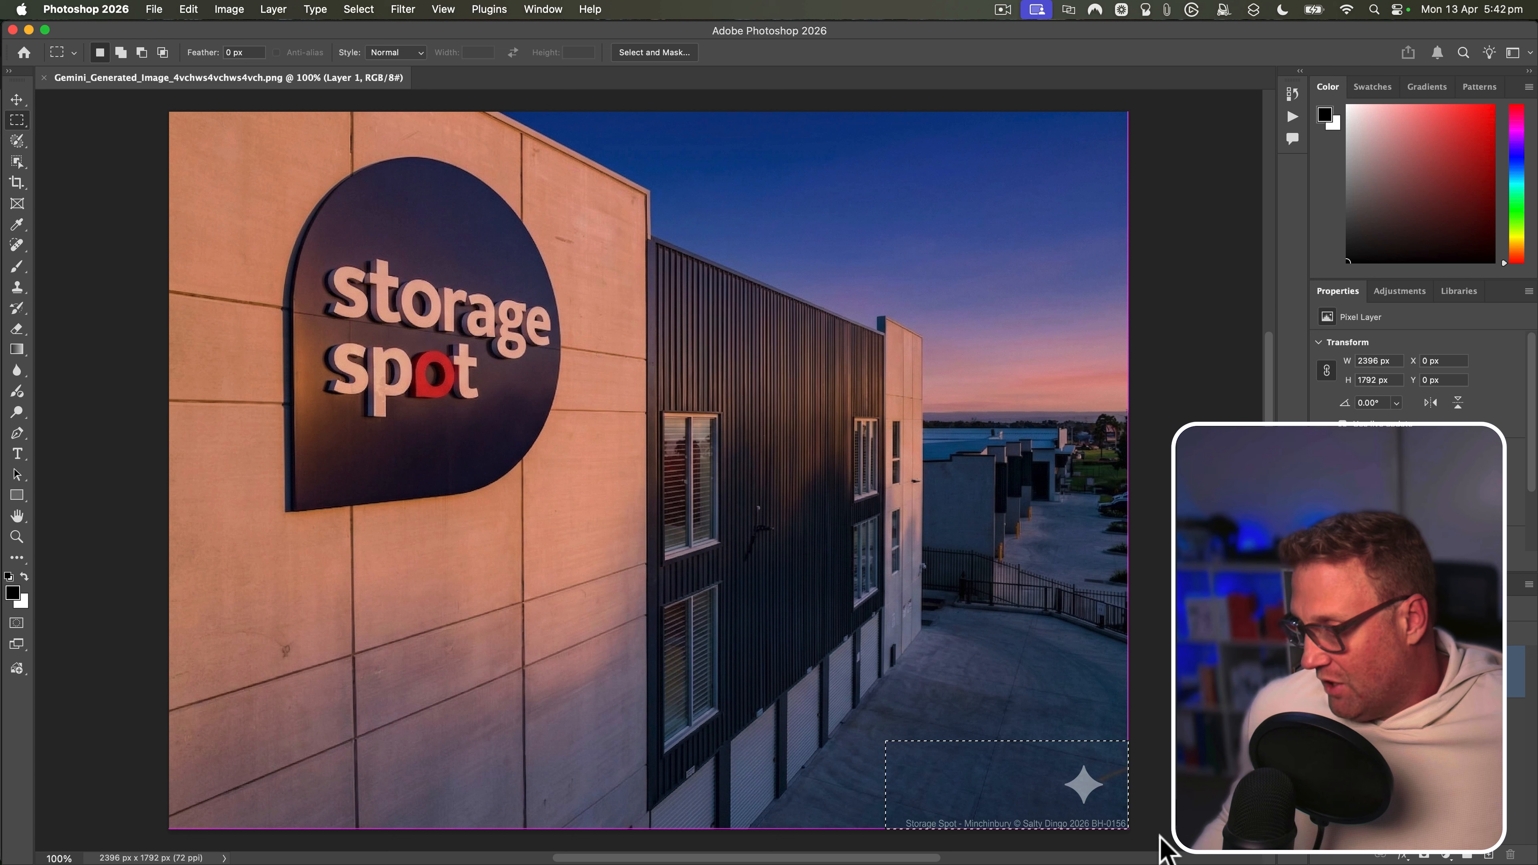
click(962, 724)
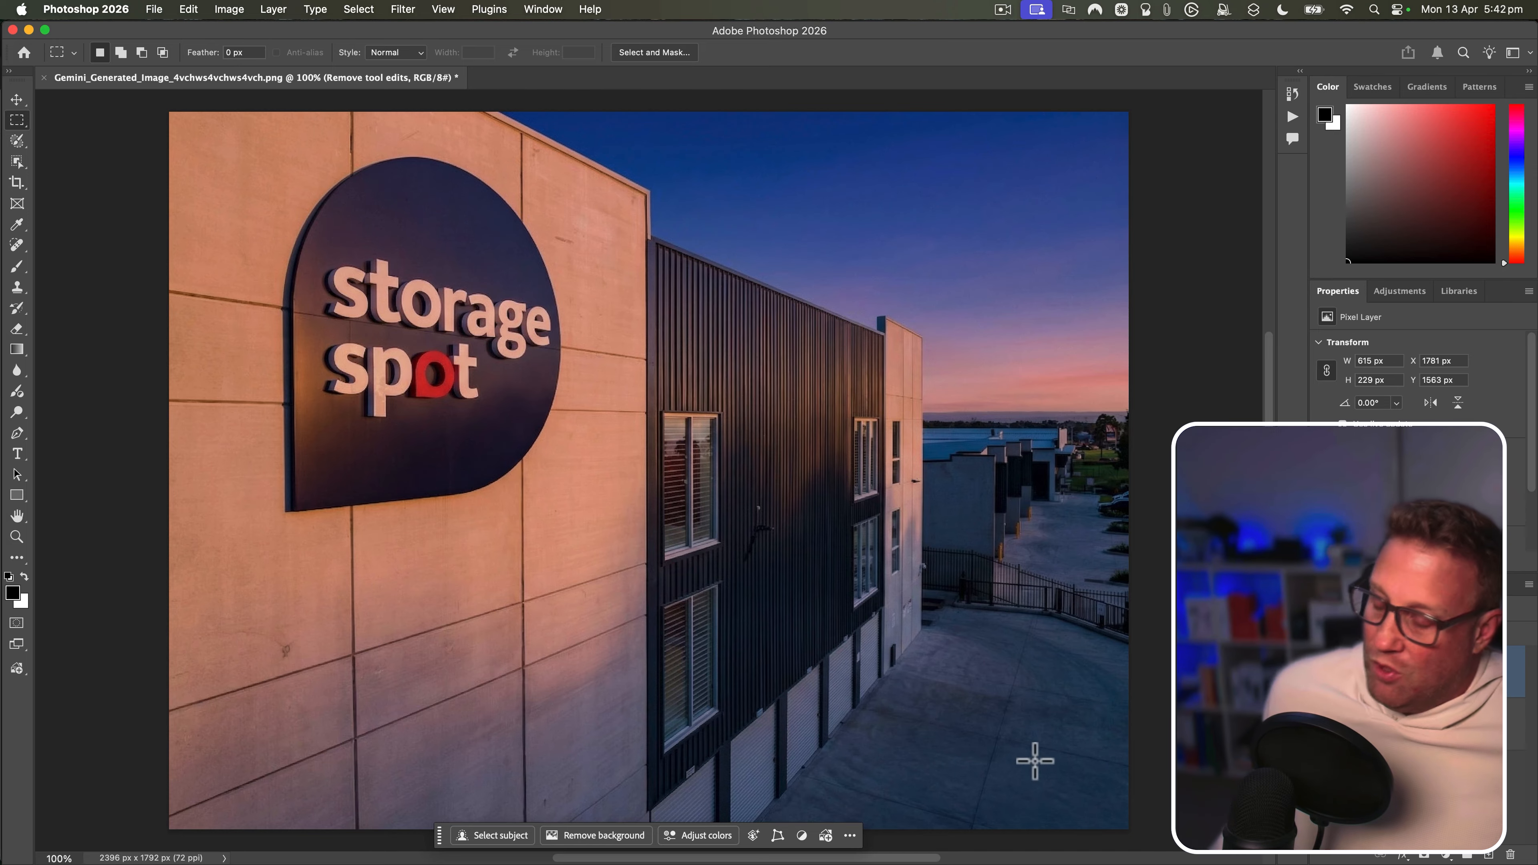
Export the cleaned image as a 2396 x 1792 px JPG at quality 6 into the upload-ready folder.
click(153, 9)
mouse_move(196, 264)
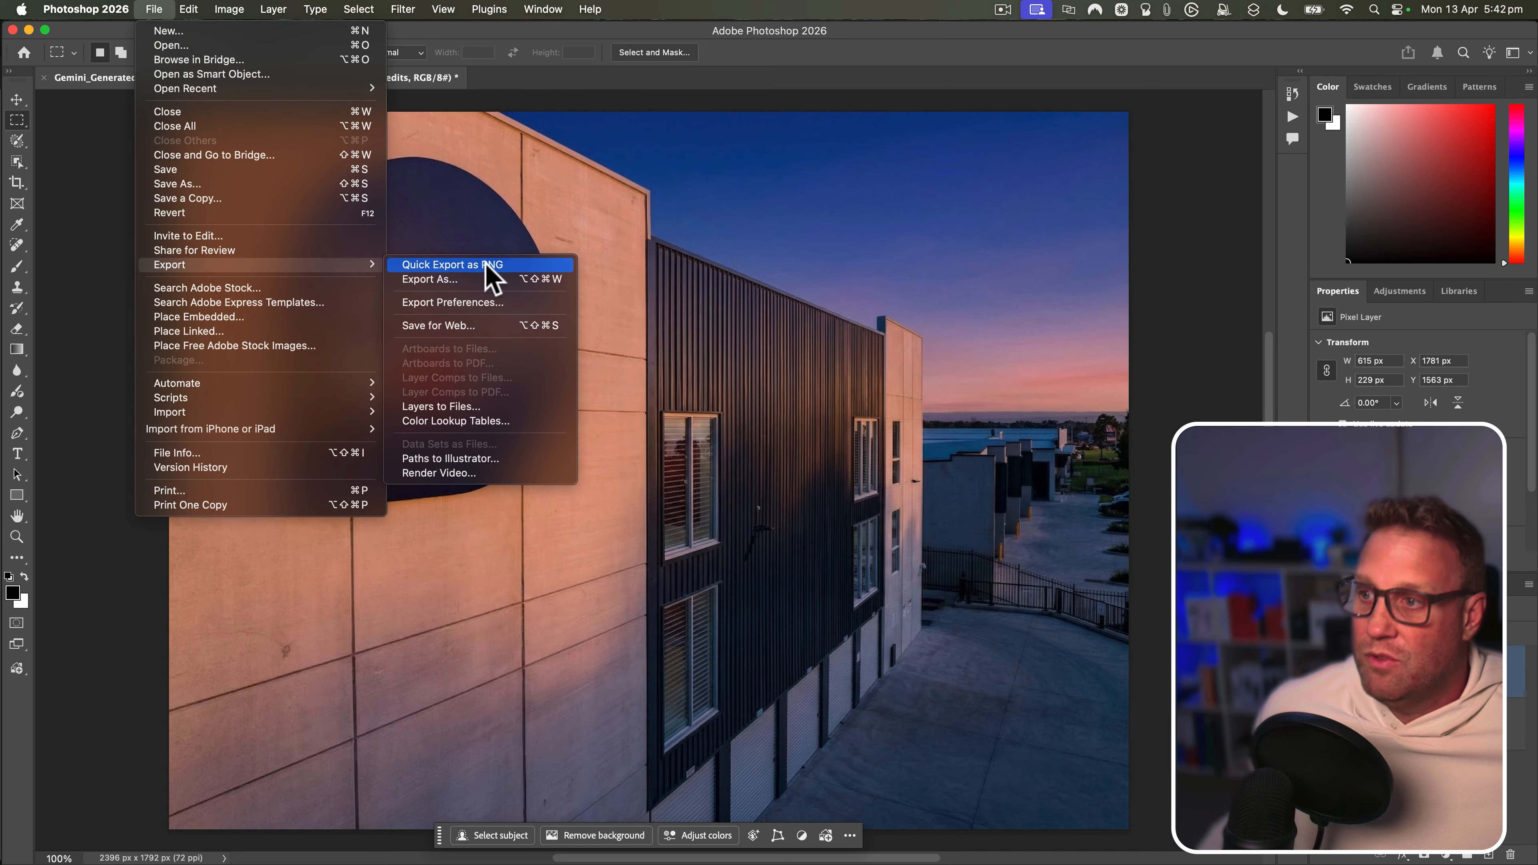
click(473, 280)
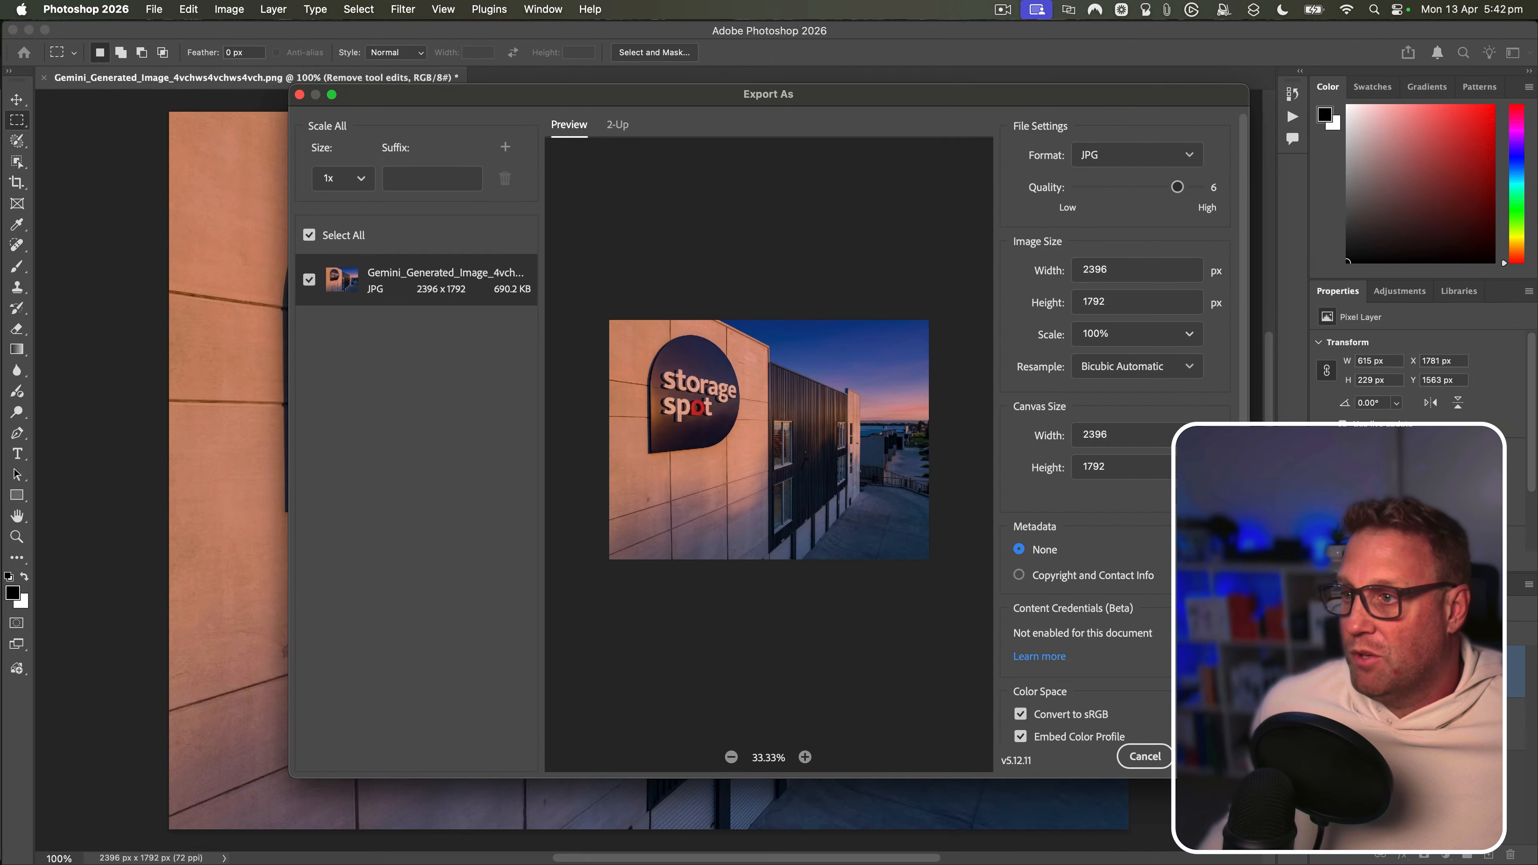
click(1205, 757)
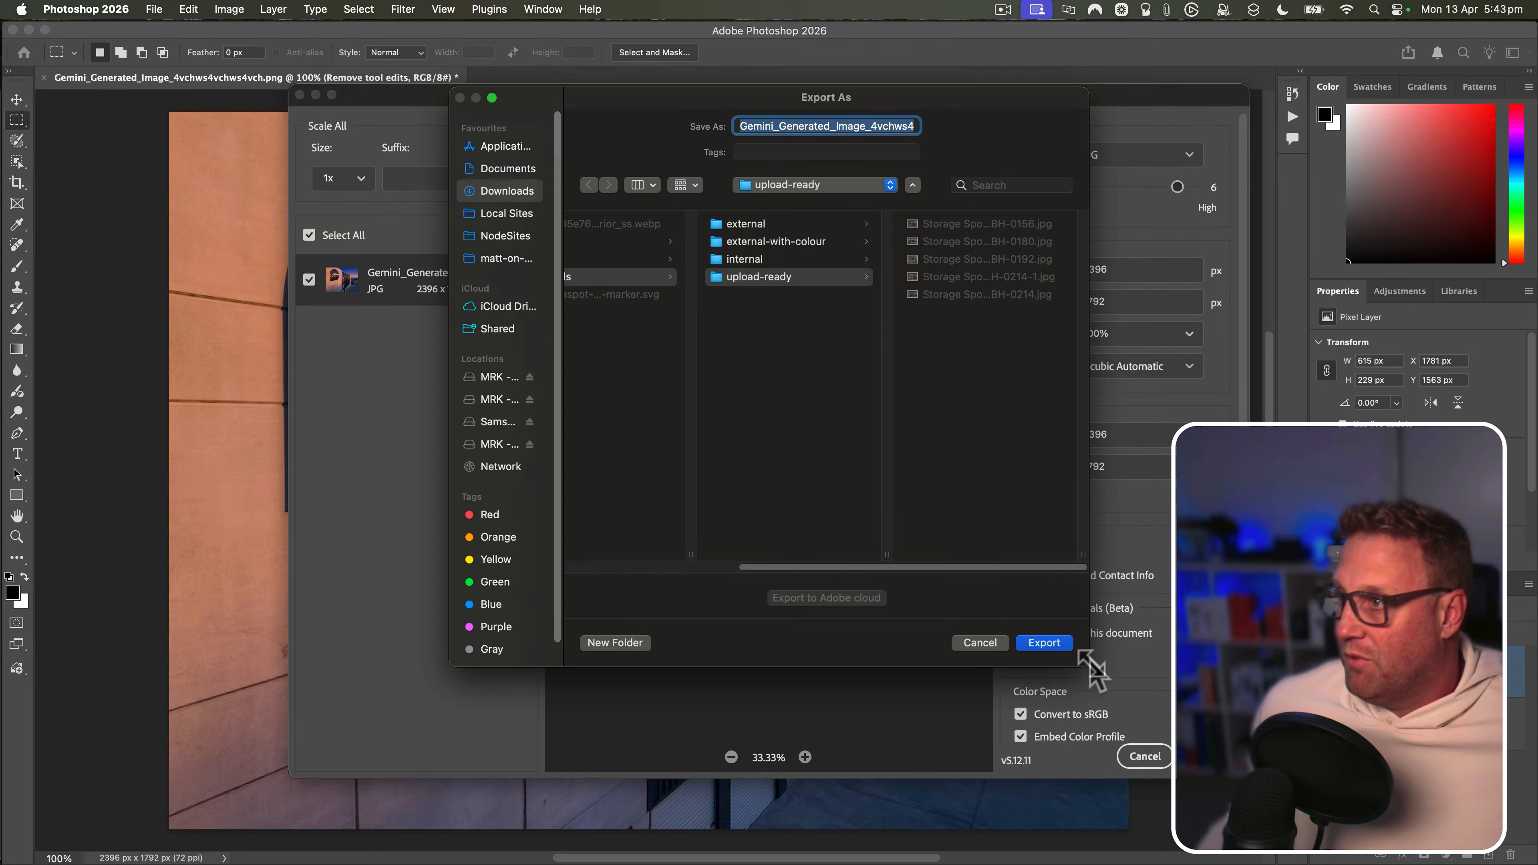
click(1060, 644)
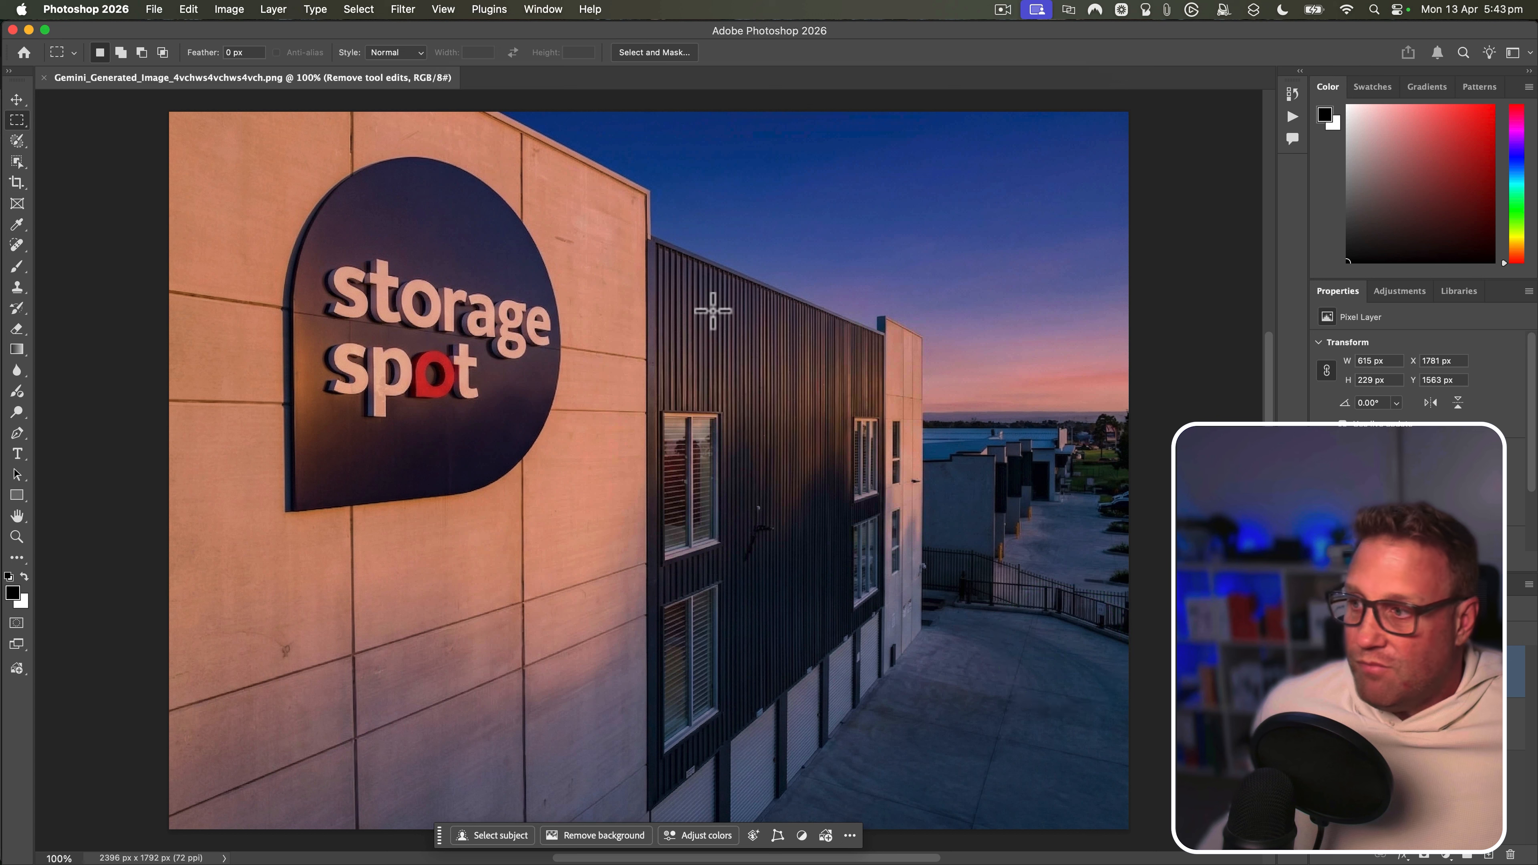